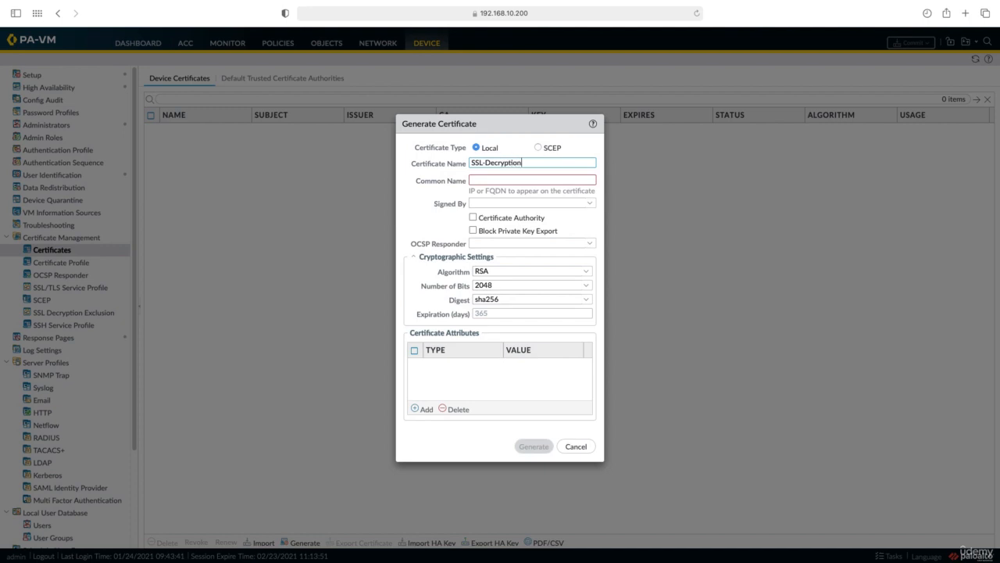
# Step: Name the certificate SSL-Decryption-Sertifikasi, set its common name to yb.com and make it a certificate authority
pyautogui.write('ifikas')
pyautogui.click(508, 181)
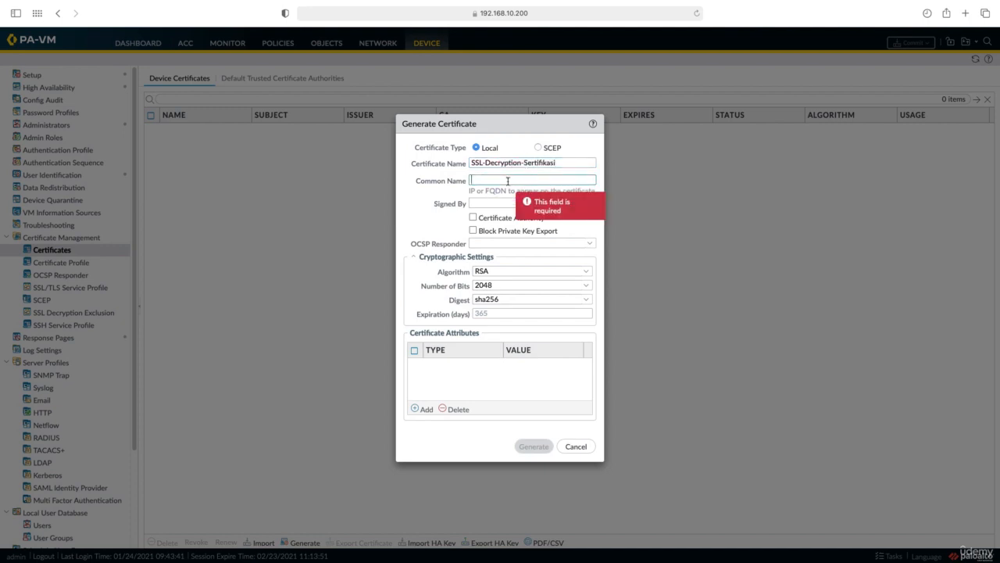
pyautogui.write('yb.com')
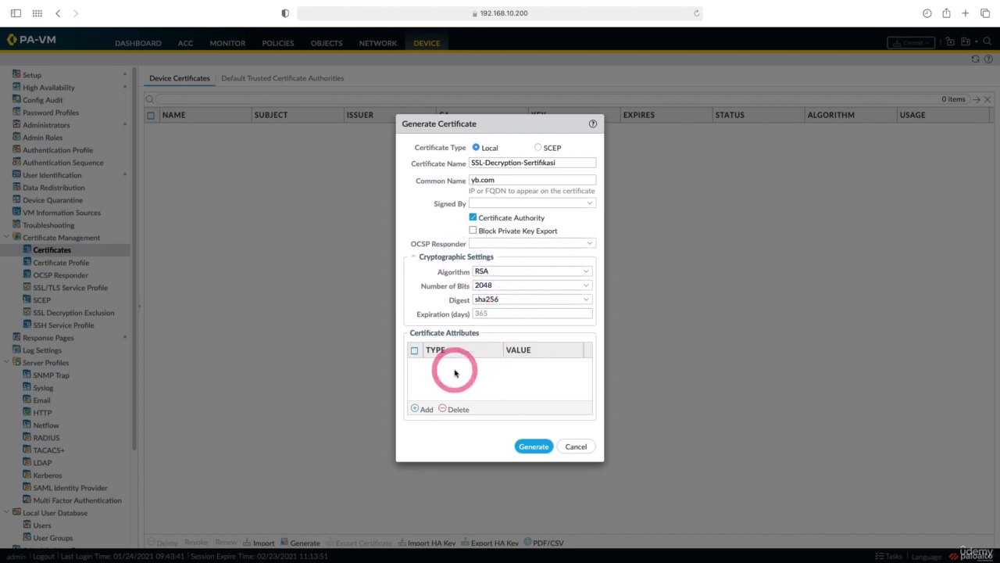
# Step: Add a Country attribute to the certificate with the value TR (Turkey)
pyautogui.click(422, 408)
pyautogui.click(452, 380)
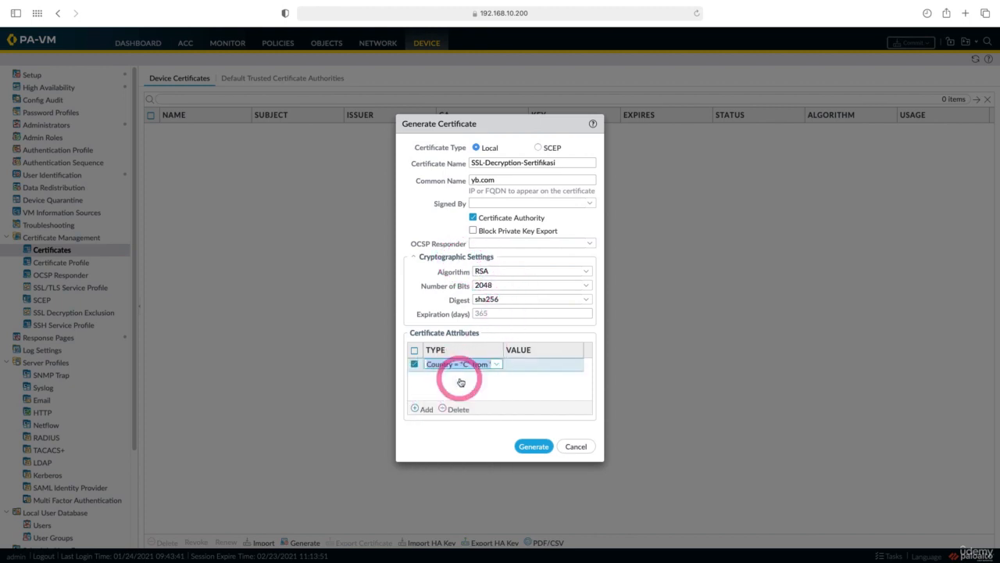
pyautogui.click(518, 365)
pyautogui.click(518, 365)
pyautogui.write('tr')
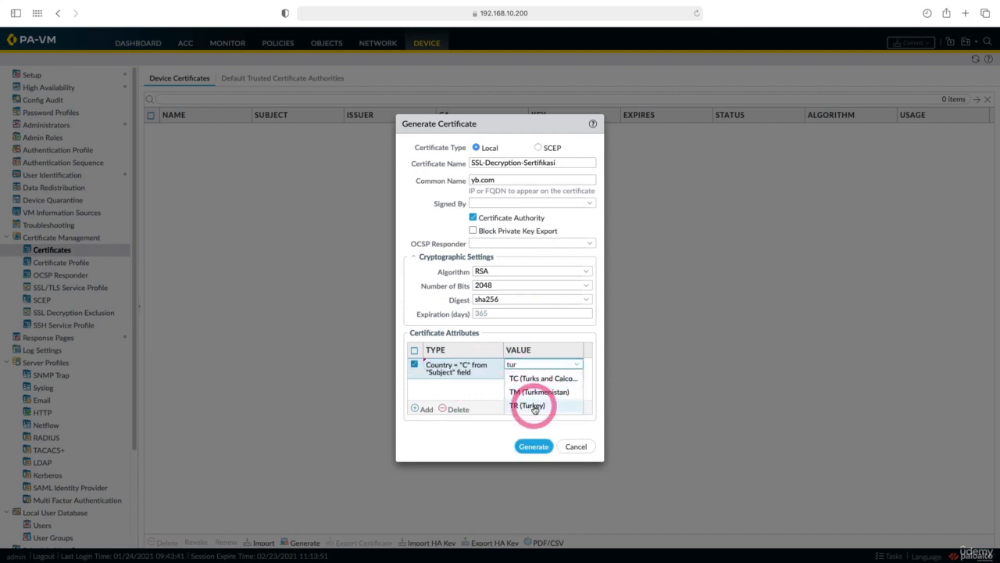
# Step: Add a Locality attribute to the certificate with the value Istanbul
pyautogui.click(423, 409)
pyautogui.click(452, 414)
pyautogui.click(512, 386)
pyautogui.click(516, 389)
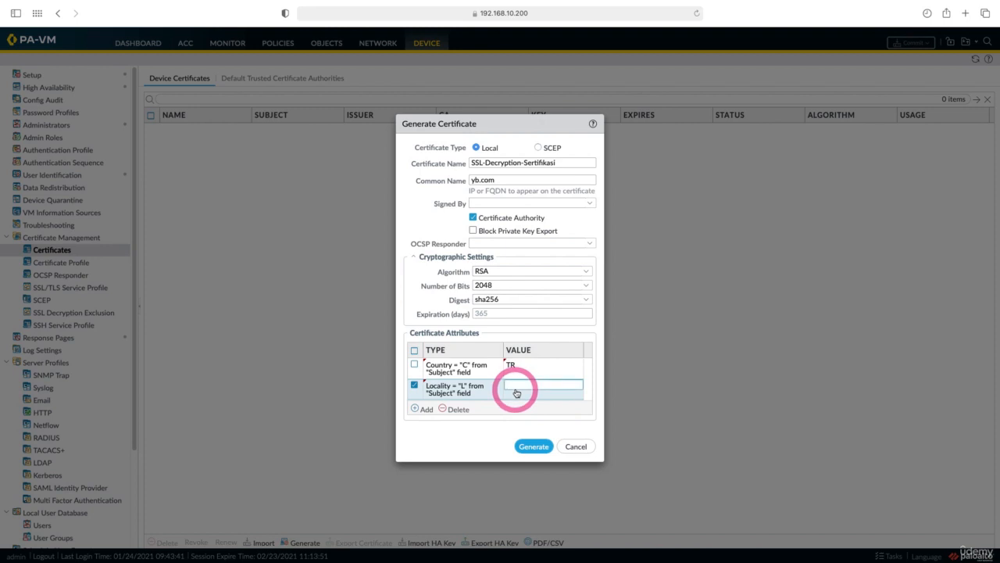
pyautogui.write('Istanbul')
# Step: Add an Organization attribute with the value BulutNetworks and generate the certificate
pyautogui.click(423, 408)
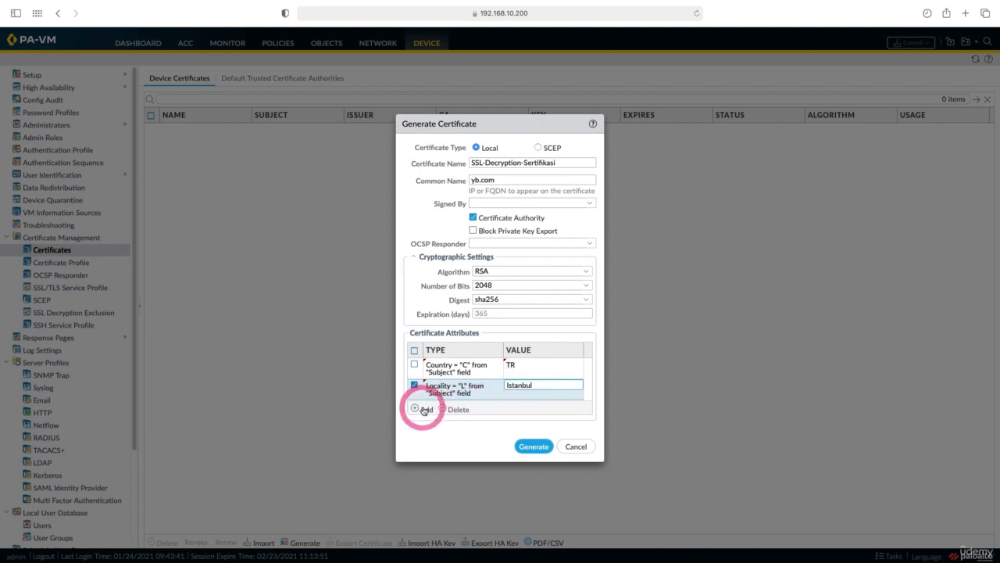
pyautogui.click(432, 419)
pyautogui.click(514, 395)
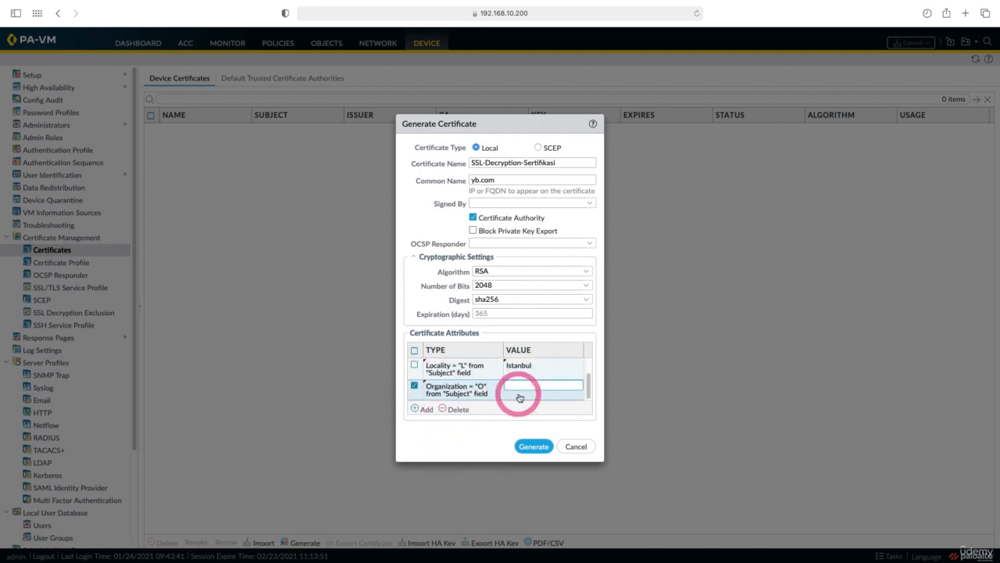
pyautogui.write('BulutNetworks')
pyautogui.click(523, 447)
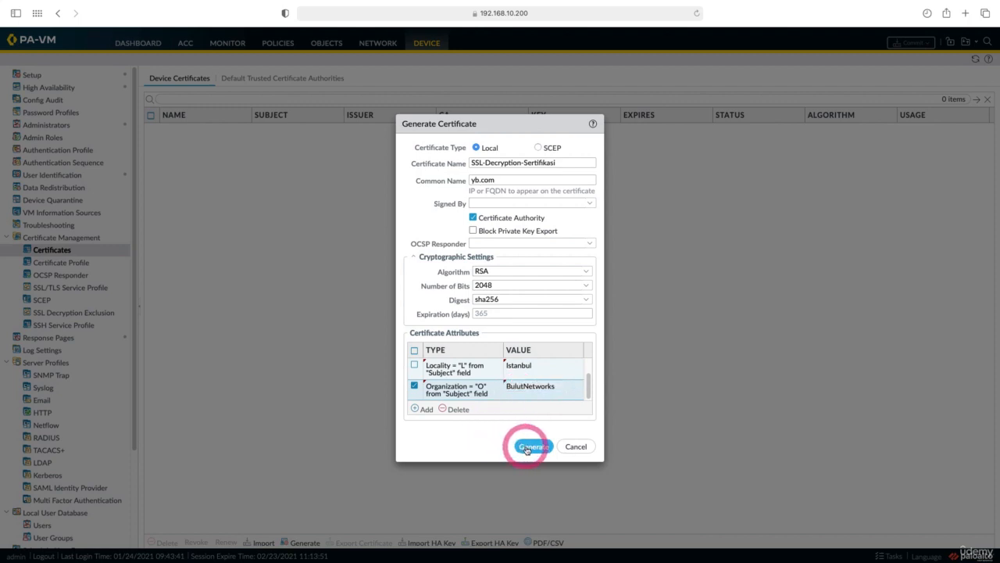
pyautogui.click(491, 323)
# Step: Mark the SSL-Decryption-Sertifikasi certificate as Forward Trust Certificate, Forward Untrust Certificate and Trusted Root CA
pyautogui.click(217, 137)
pyautogui.click(414, 317)
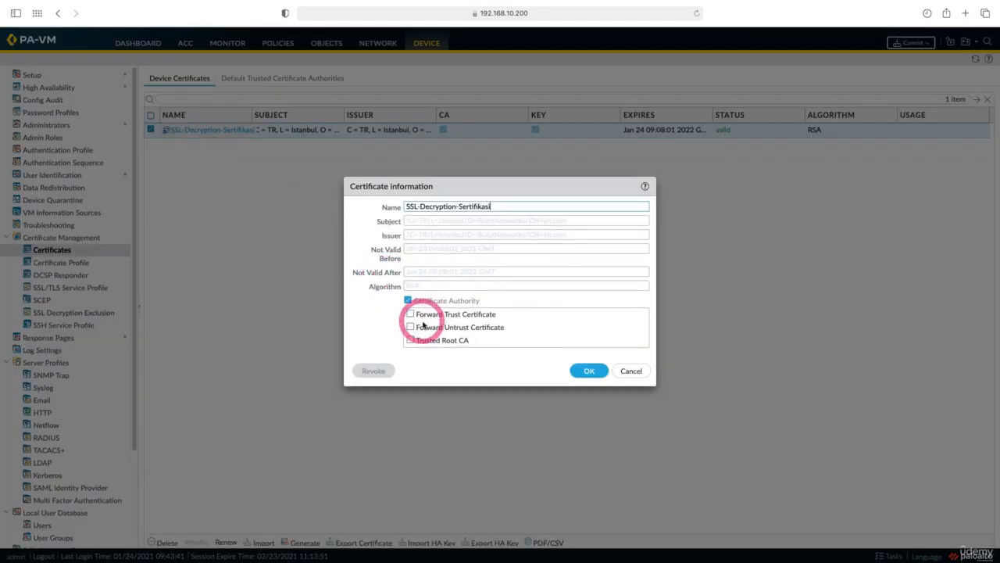
pyautogui.click(411, 327)
pyautogui.click(410, 340)
pyautogui.click(589, 371)
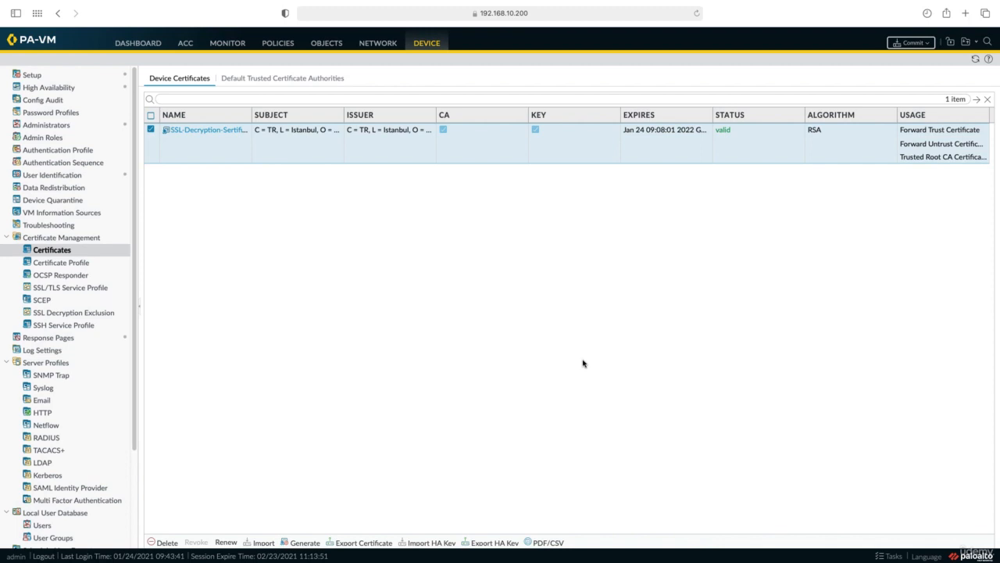
pyautogui.click(393, 167)
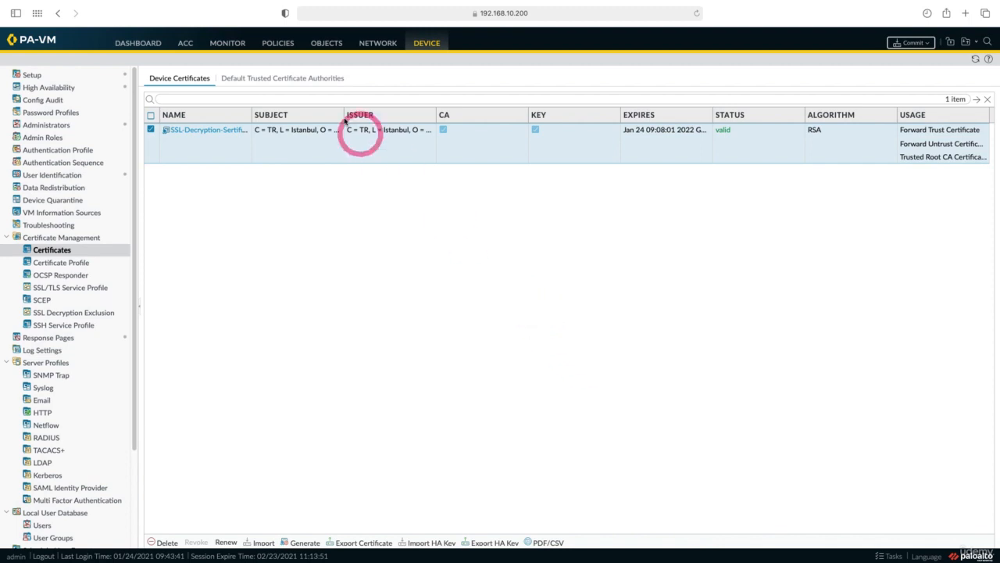
# Step: Add a decryption policy rule named SSL Inspection
pyautogui.click(274, 44)
pyautogui.click(272, 45)
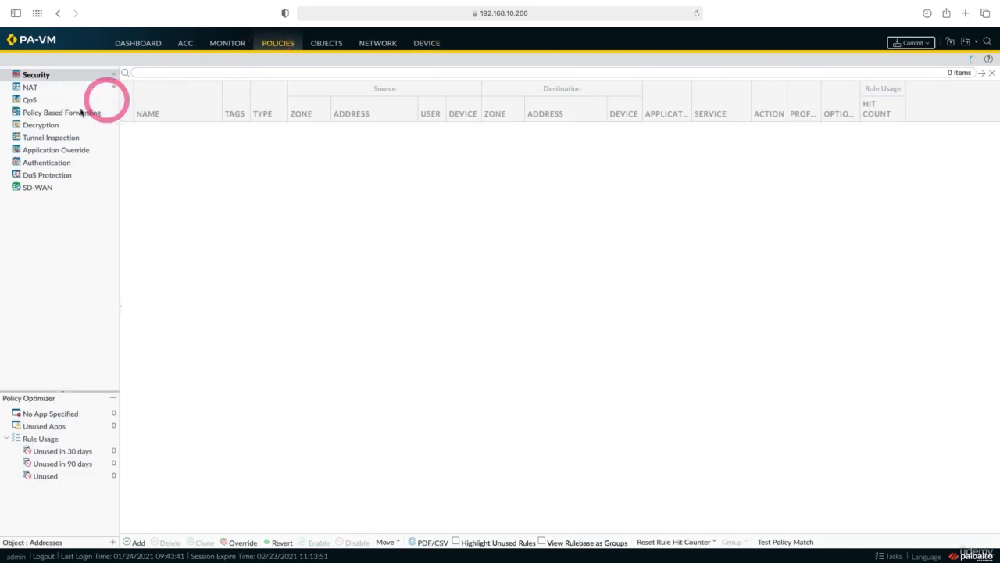
pyautogui.click(46, 126)
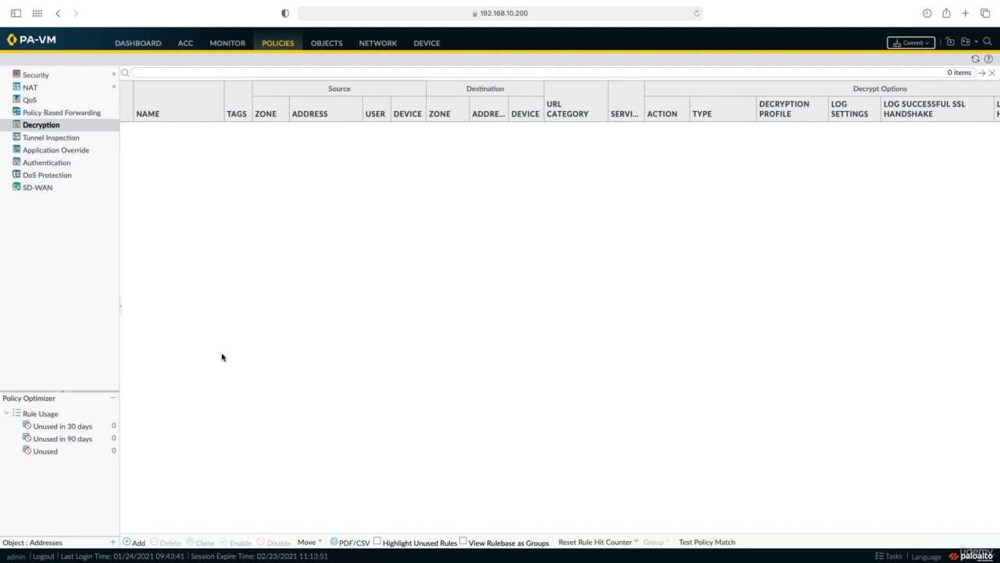
pyautogui.click(137, 542)
pyautogui.click(384, 246)
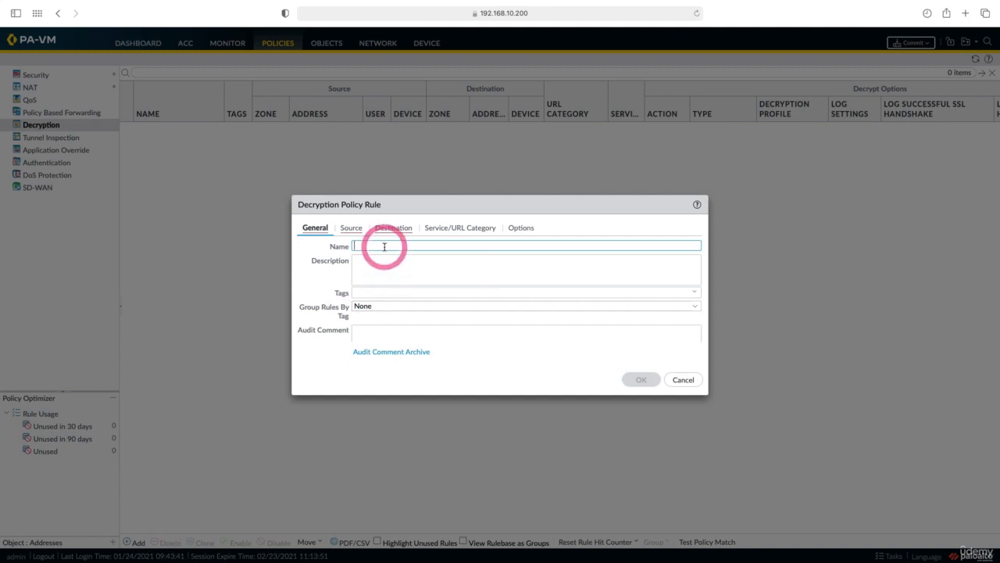
pyautogui.write('SSL Inspection')
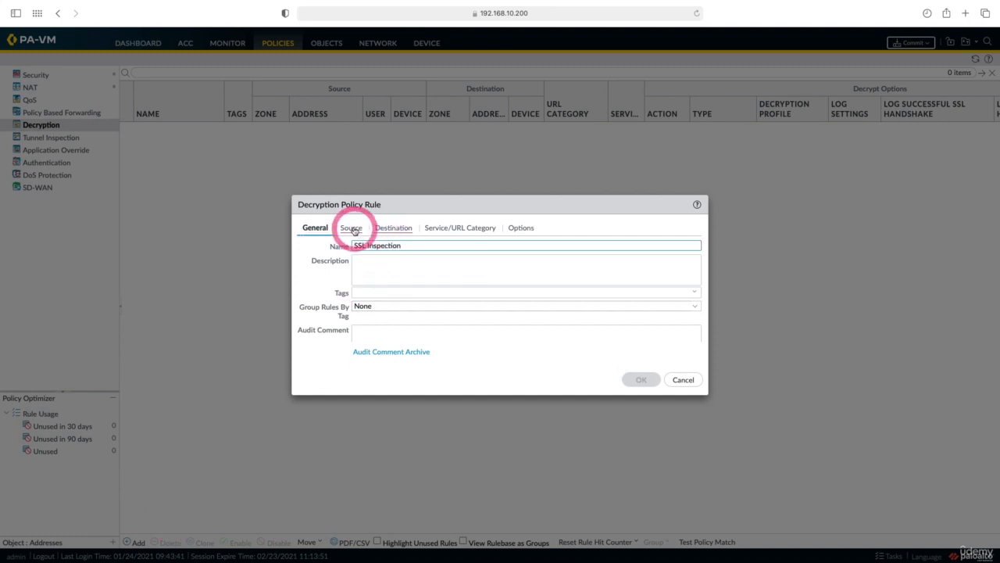
# Step: Set the SSL Inspection rule's source zone to Inside and its source address to Inside-172.16.0.0
pyautogui.click(351, 227)
pyautogui.click(311, 360)
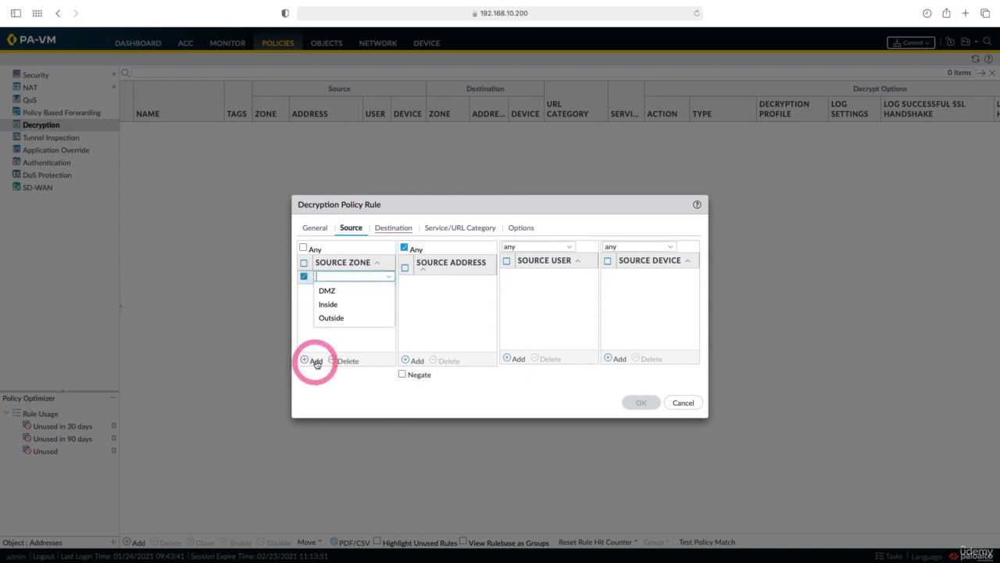
pyautogui.click(329, 310)
pyautogui.click(412, 361)
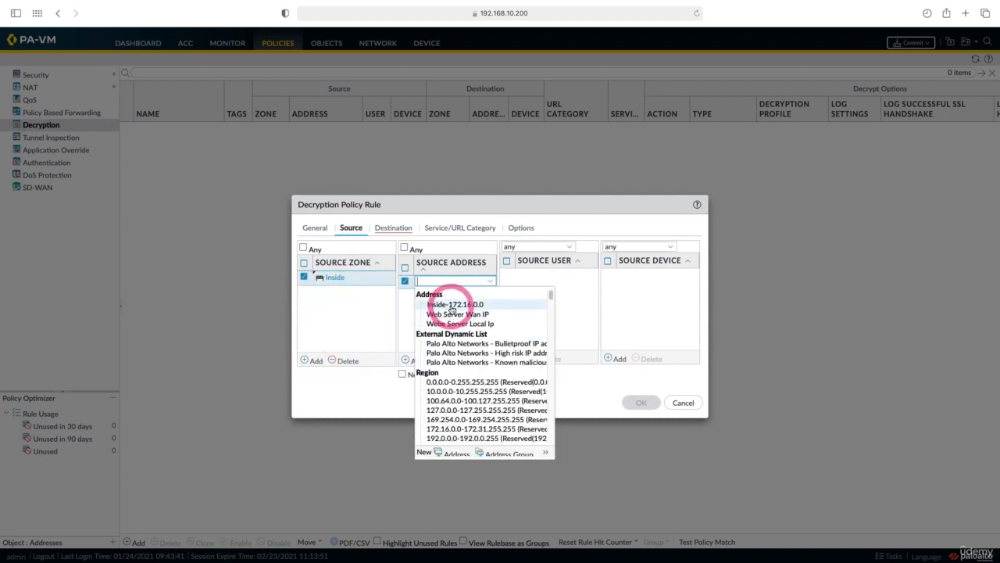
pyautogui.click(452, 306)
# Step: Set the SSL Inspection rule's destination zone to Outside
pyautogui.click(399, 230)
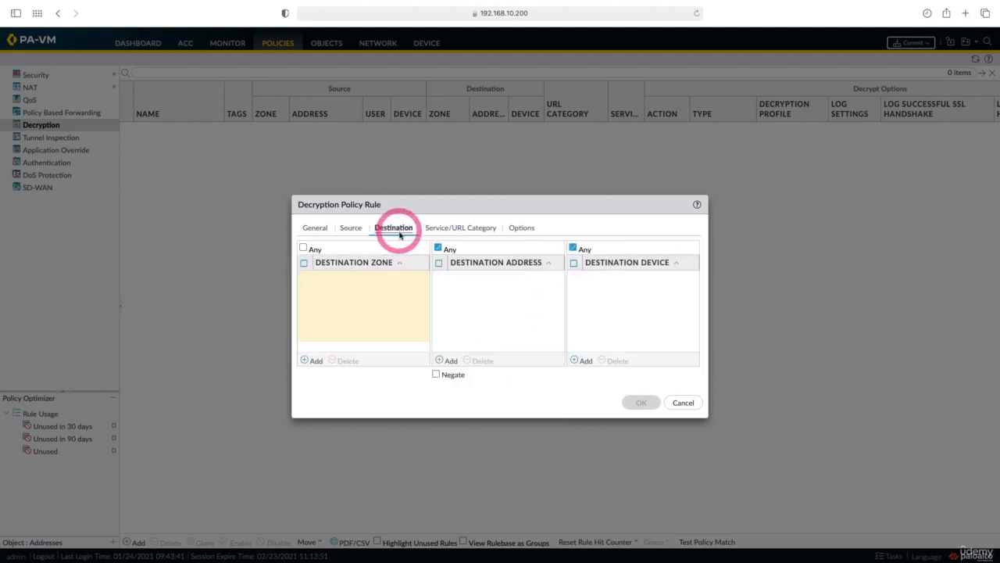
pyautogui.click(312, 360)
pyautogui.click(330, 318)
# Step: Set the SSL Inspection rule's action to Decrypt, enable logging of successful SSL handshakes and save the rule
pyautogui.click(451, 228)
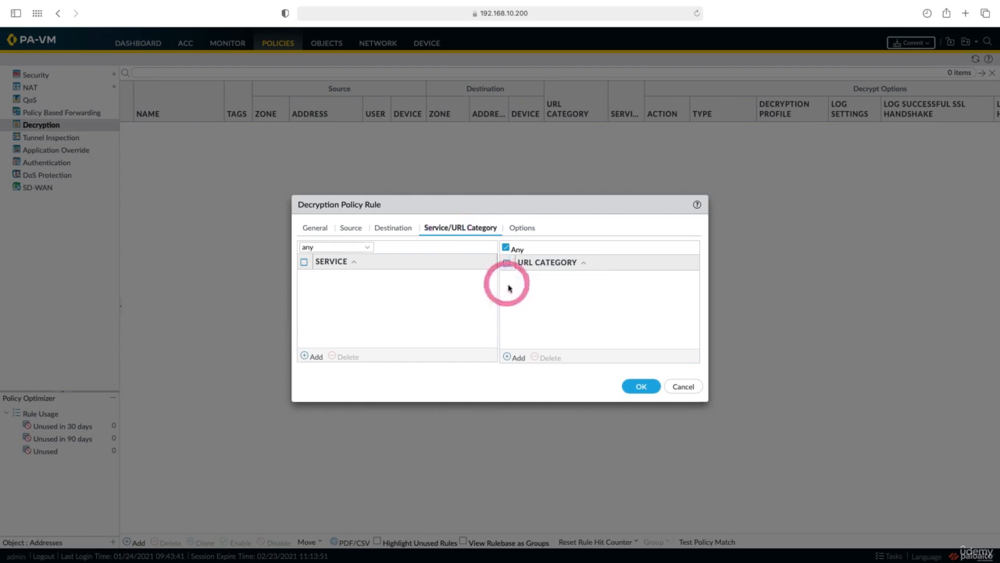
pyautogui.click(522, 227)
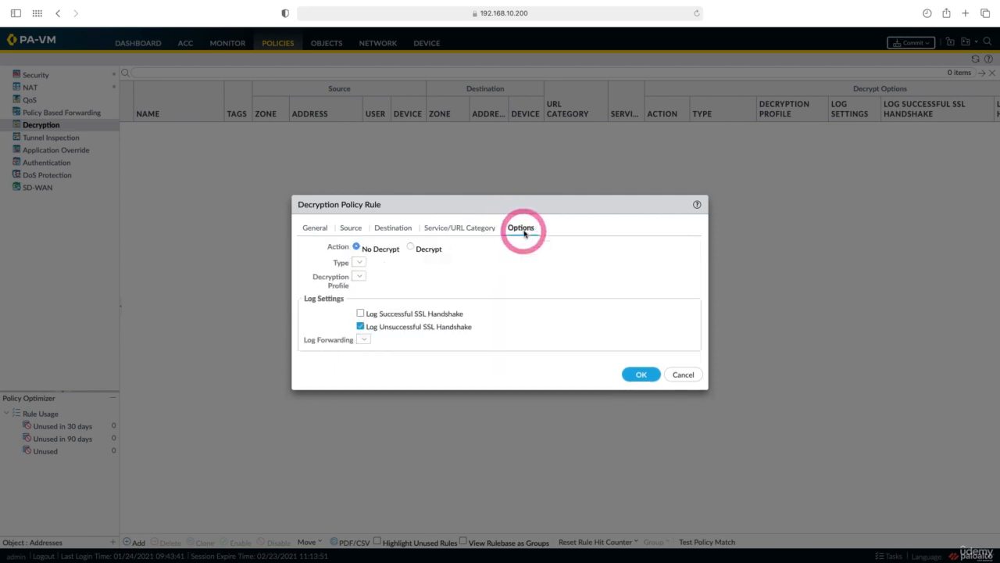
pyautogui.click(412, 249)
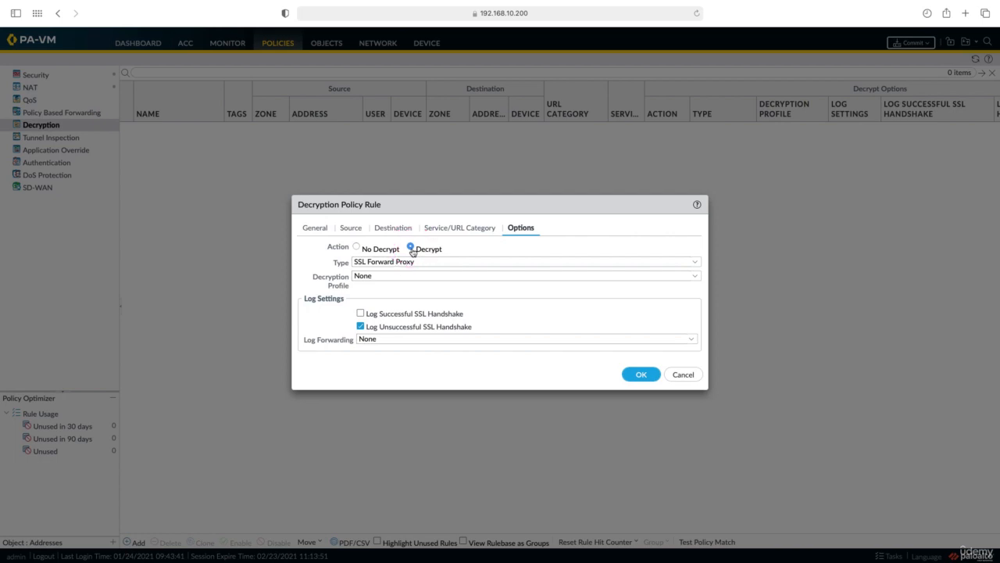
pyautogui.click(360, 314)
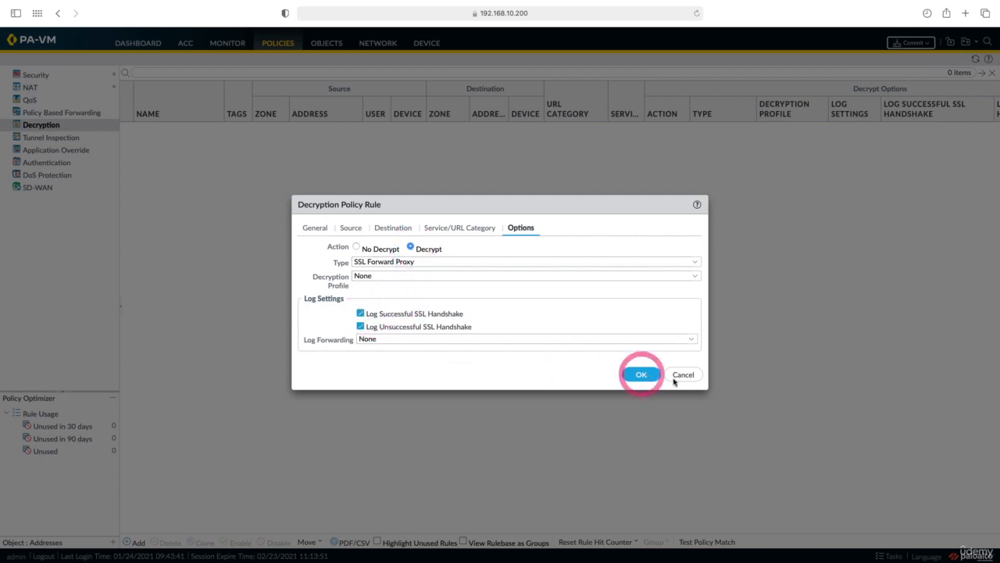
pyautogui.click(641, 374)
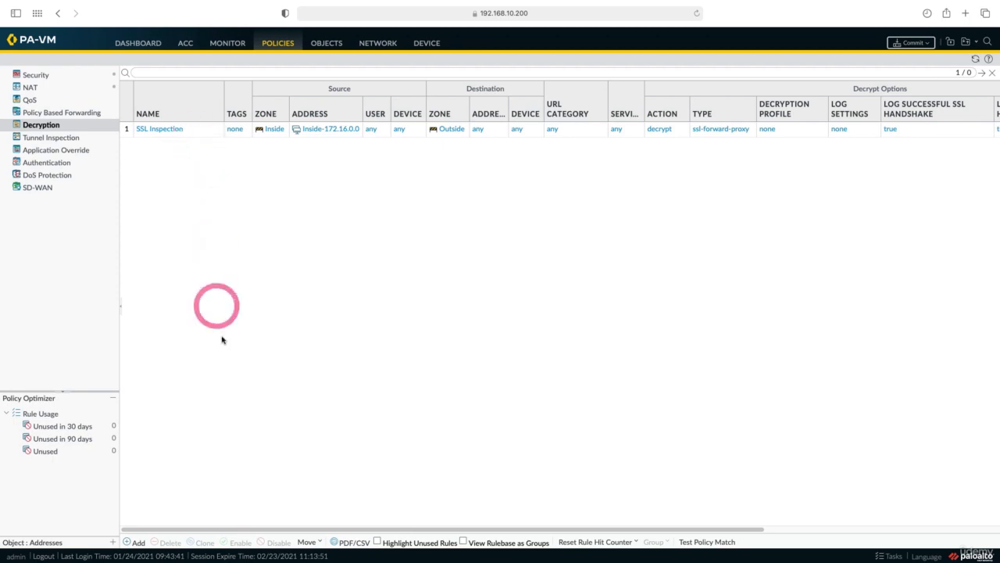
# Step: Add a decryption rule named Finans No-Decryption with source zone Inside and source address Inside-172.16.0.0
pyautogui.click(133, 542)
pyautogui.write('Finans No-Decryption')
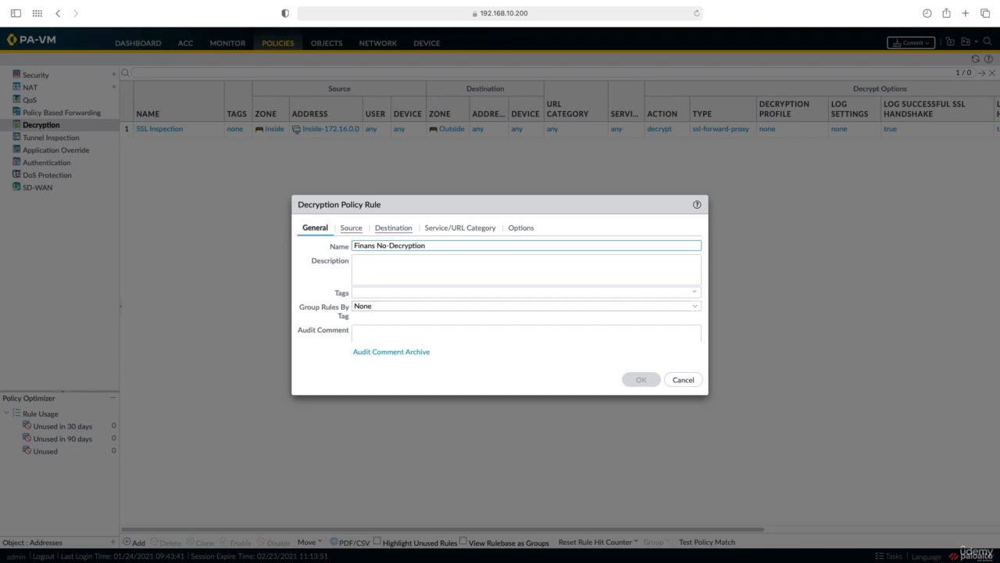
pyautogui.click(351, 228)
pyautogui.click(312, 358)
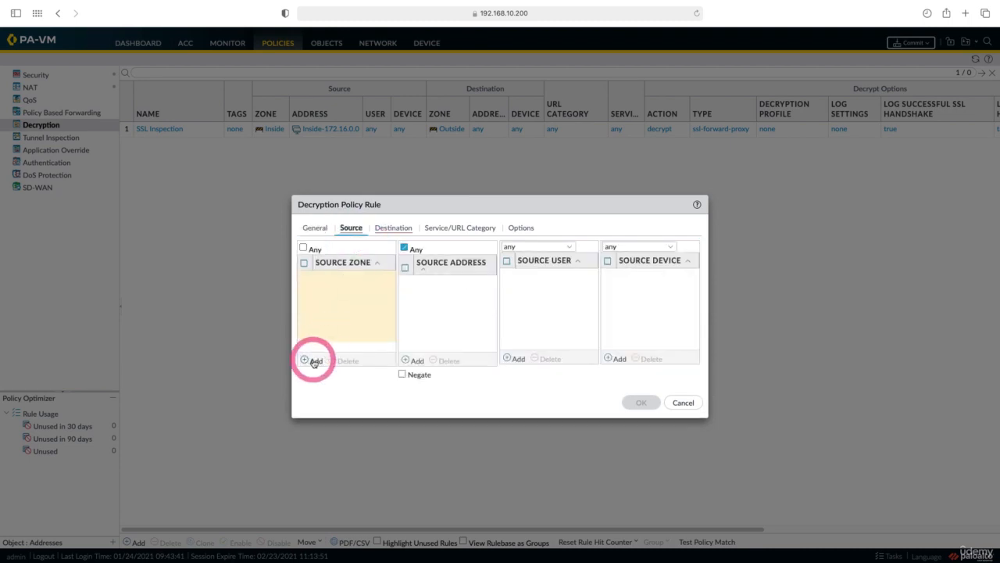
pyautogui.click(324, 318)
pyautogui.click(405, 359)
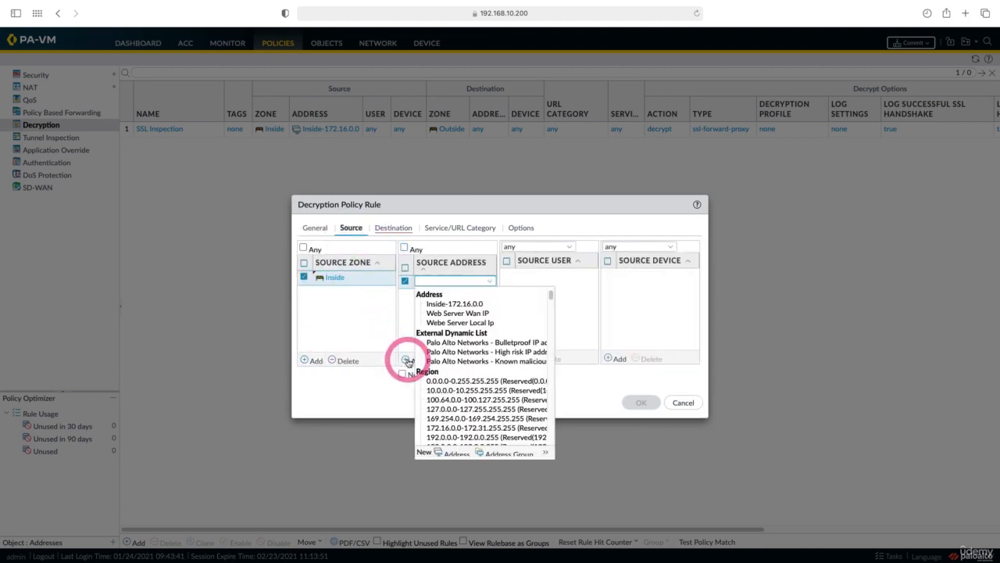
pyautogui.click(449, 305)
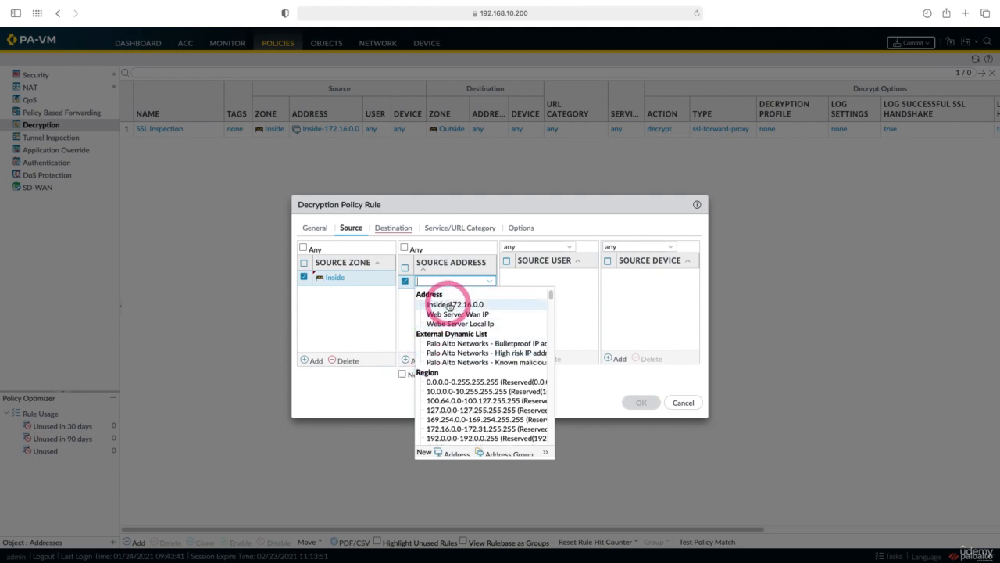
# Step: Set the Finans No-Decryption rule's destination zone to Outside and its URL category to financial-services
pyautogui.click(393, 227)
pyautogui.click(311, 359)
pyautogui.click(334, 317)
pyautogui.click(450, 229)
pyautogui.click(515, 357)
pyautogui.click(534, 275)
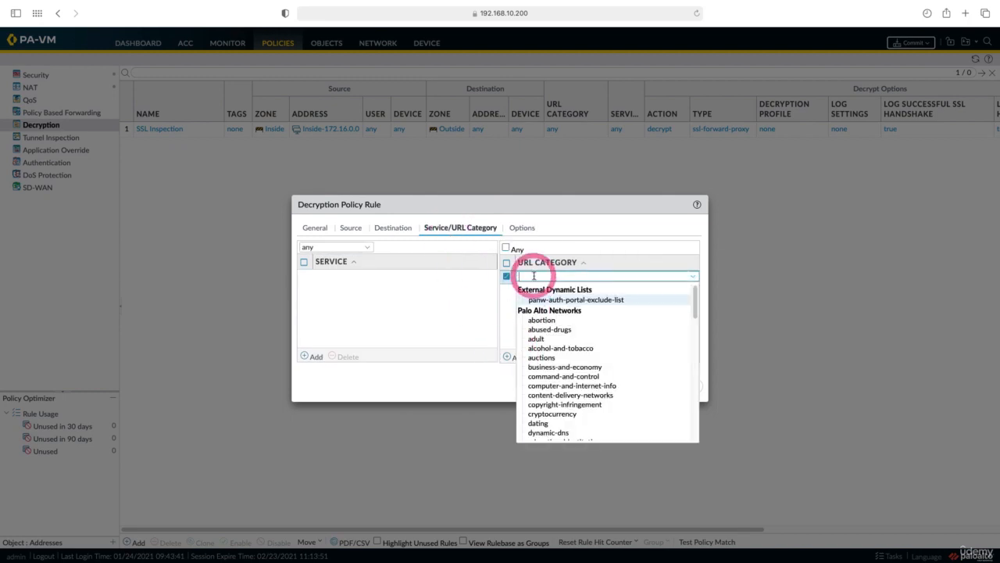
pyautogui.write('finan')
pyautogui.click(536, 297)
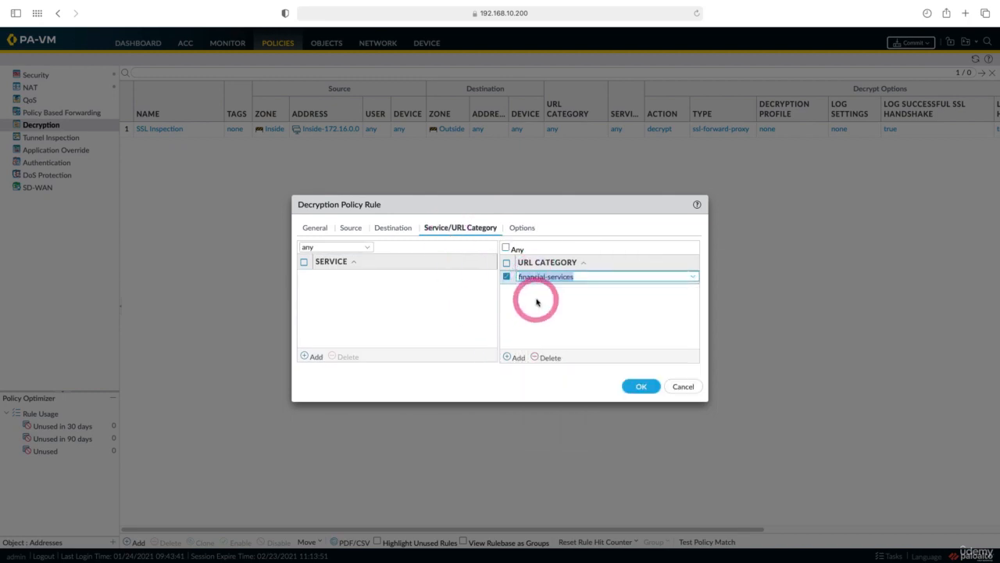
# Step: Keep the Finans No-Decryption rule's action at No Decrypt, enable logging of successful SSL handshakes and save the rule
pyautogui.click(520, 228)
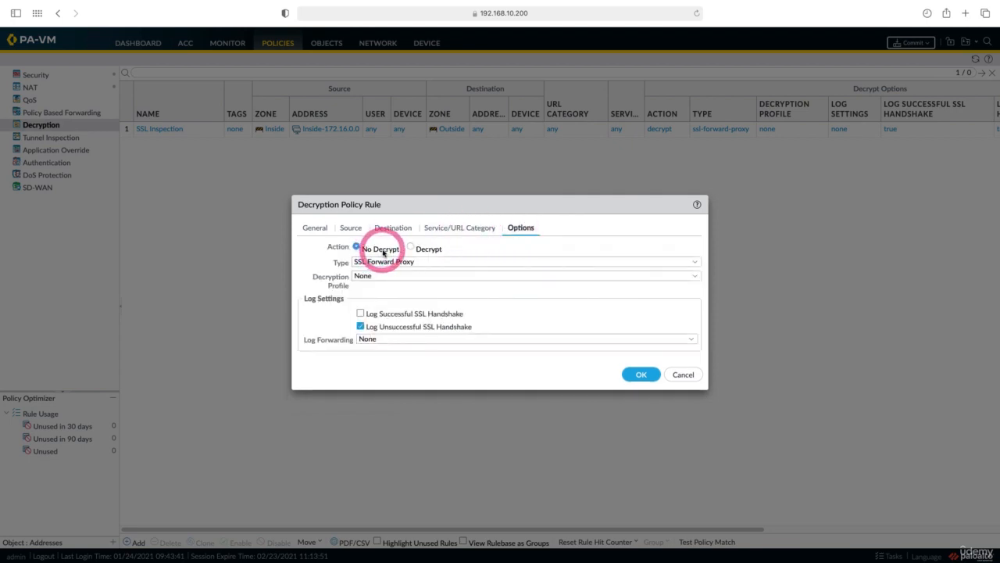
pyautogui.click(361, 313)
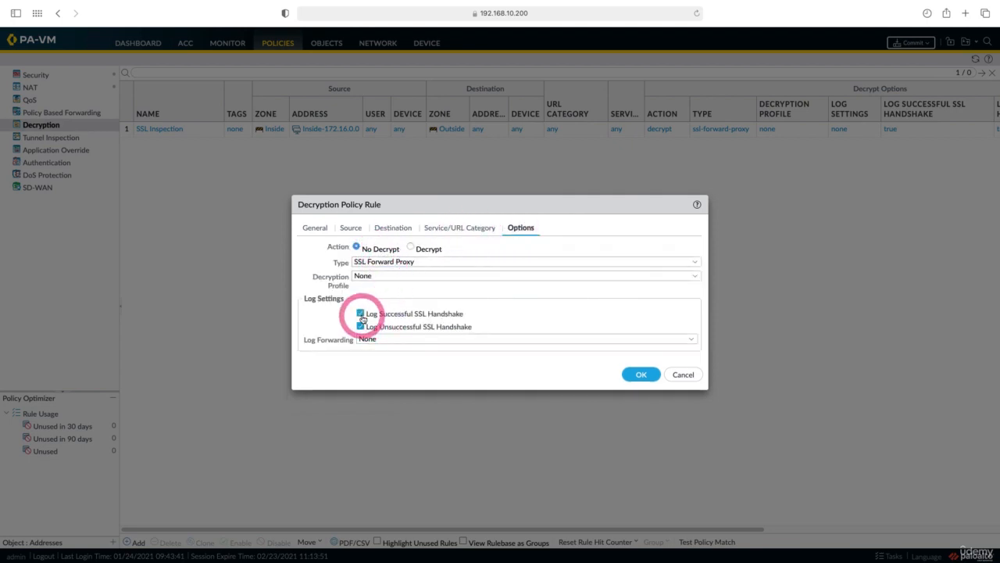
pyautogui.click(639, 374)
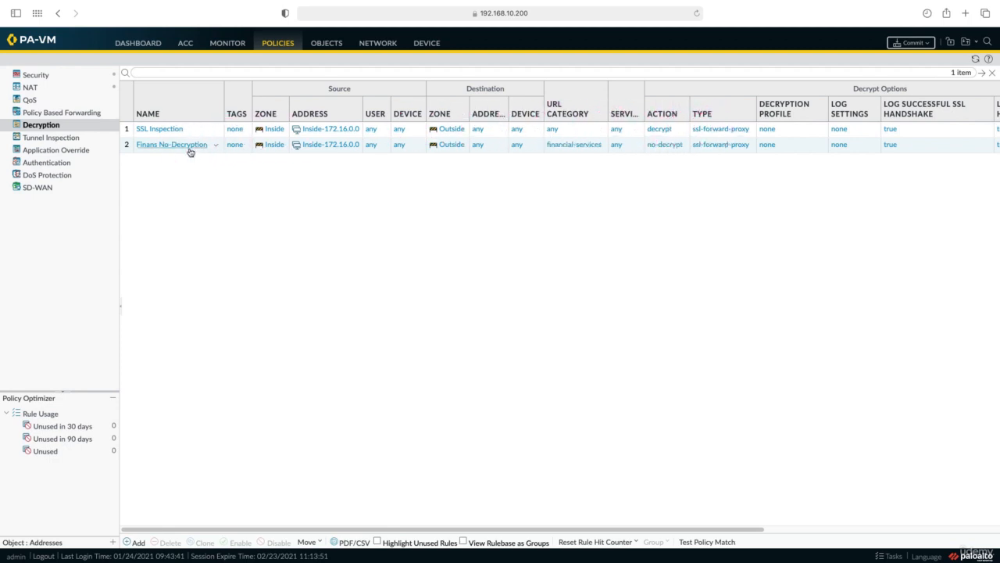
# Step: Move the Finans No-Decryption rule above the SSL Inspection rule
pyautogui.click(128, 145)
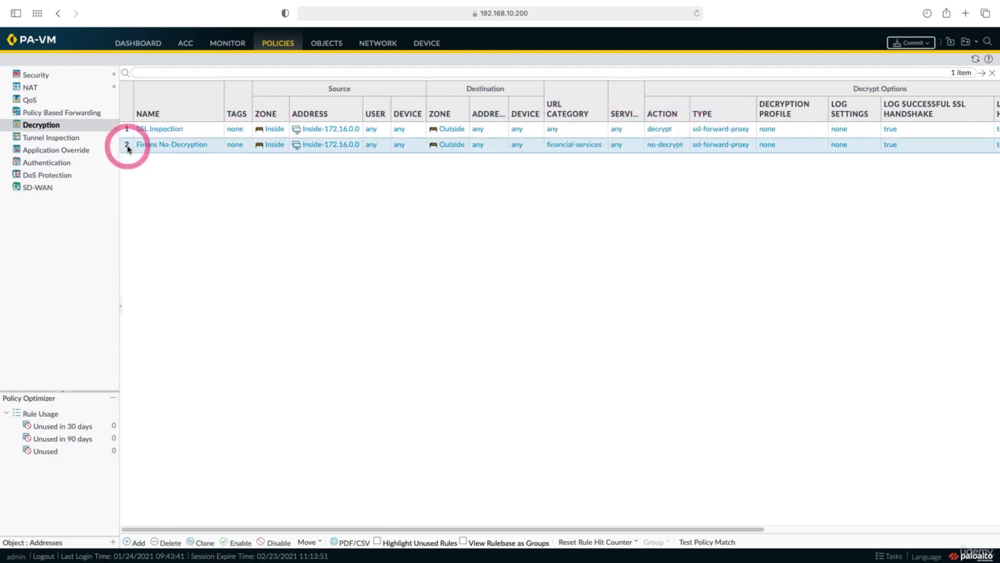
pyautogui.click(310, 542)
pyautogui.click(325, 497)
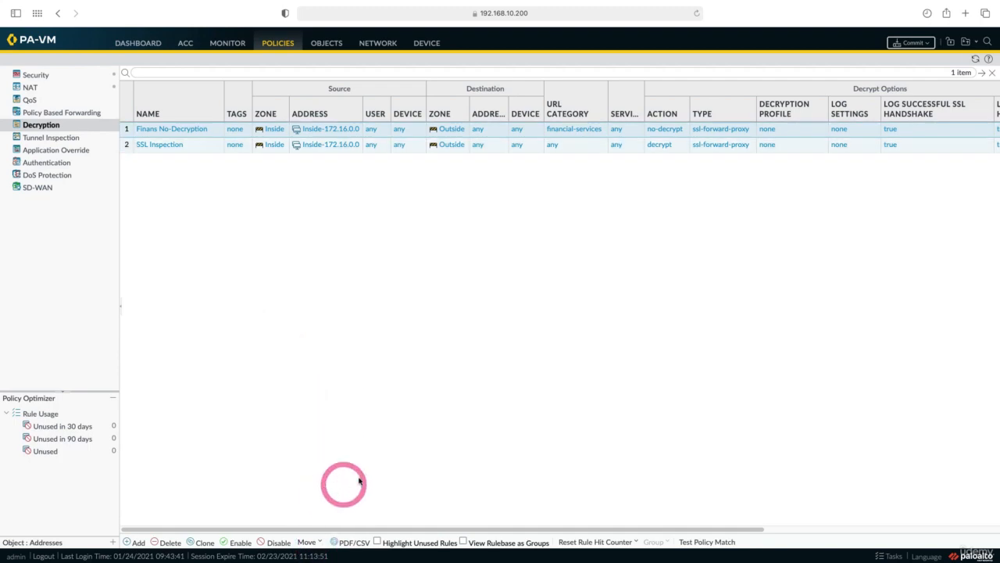
# Step: Commit all pending changes to the firewall's running configuration and dismiss the commit status
pyautogui.click(910, 43)
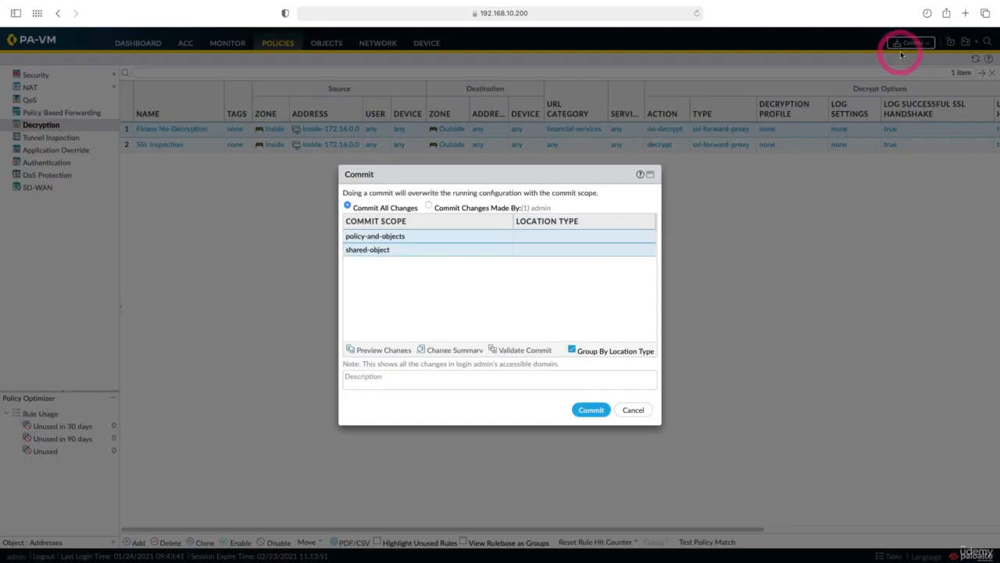
pyautogui.click(587, 409)
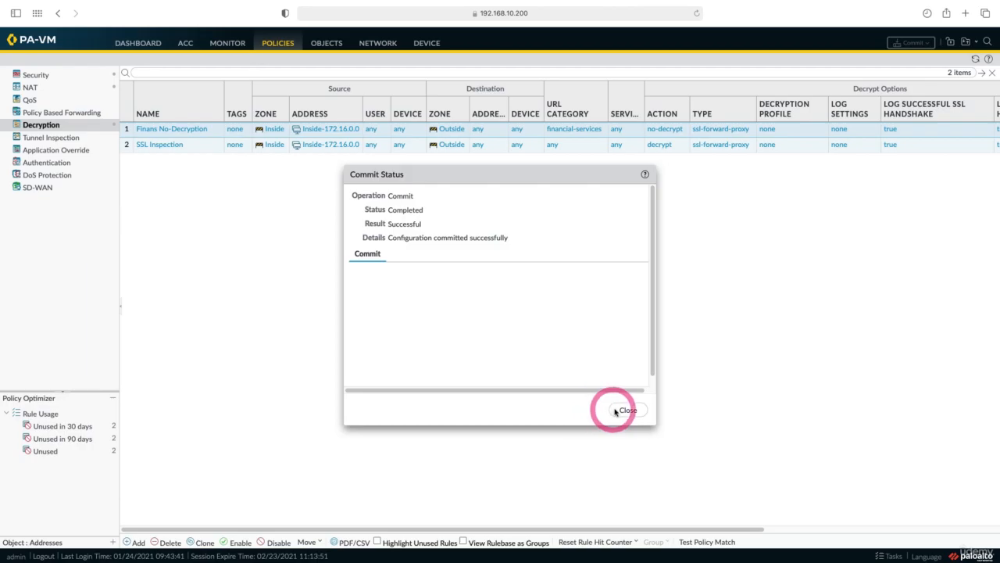
pyautogui.click(628, 410)
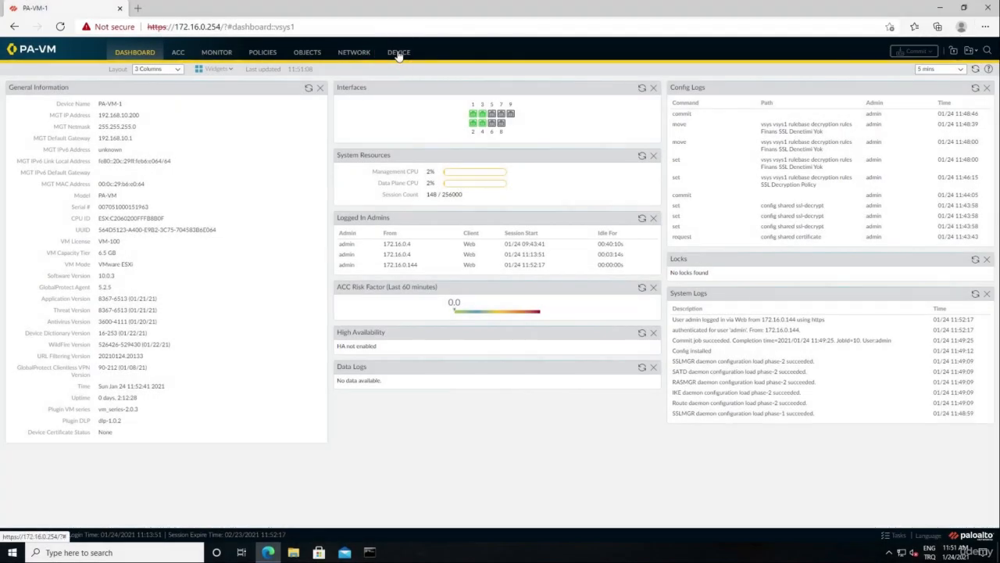
# Step: In the Windows client's browser session, export SSL-Decryption-Cert from the firewall's device certificates
pyautogui.click(399, 53)
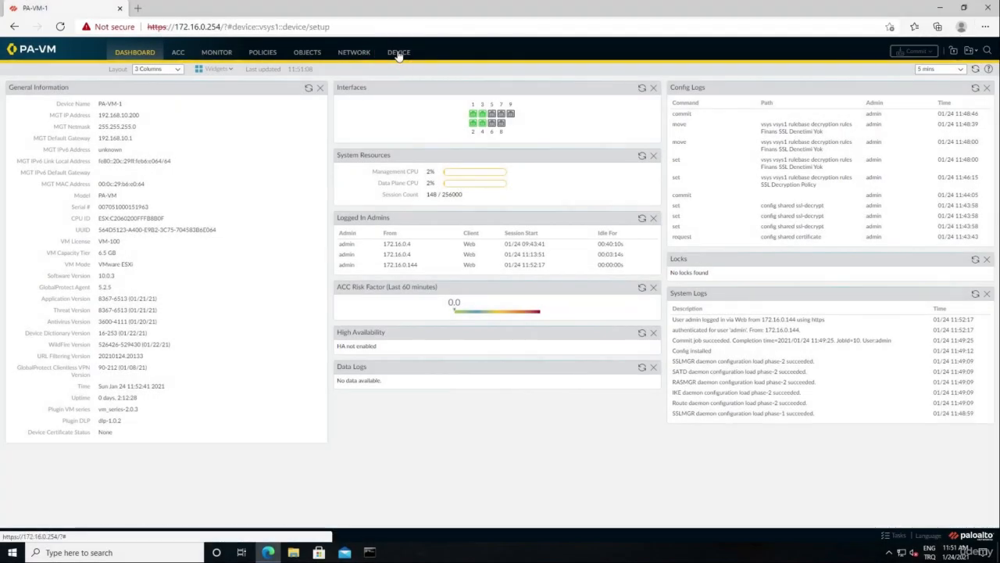
pyautogui.click(65, 227)
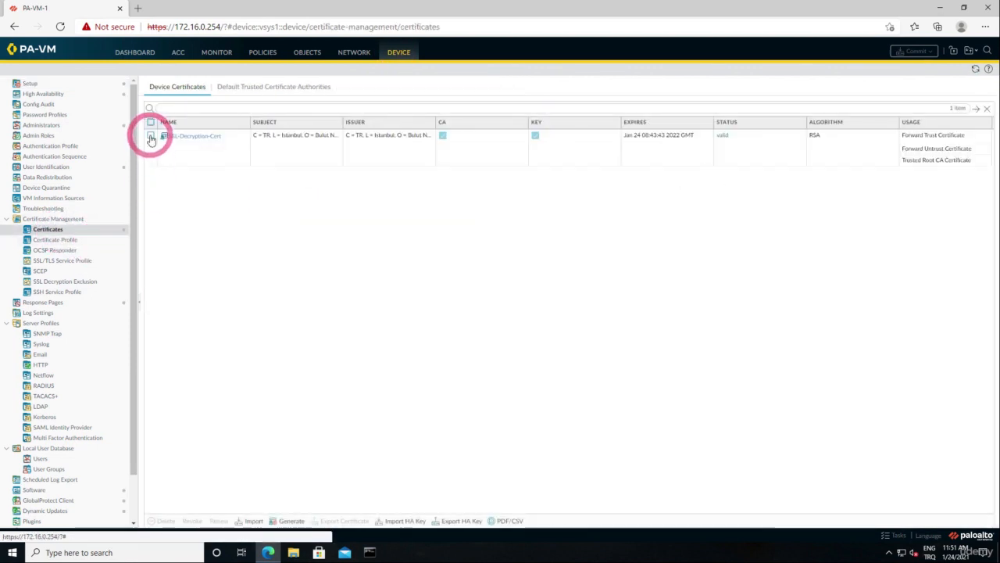
pyautogui.click(151, 136)
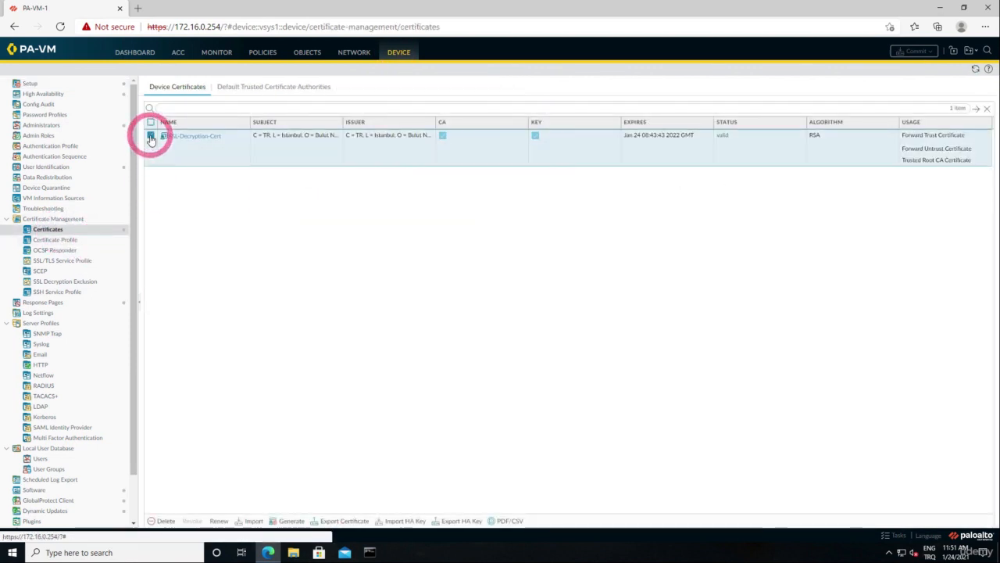
pyautogui.click(344, 520)
pyautogui.click(536, 329)
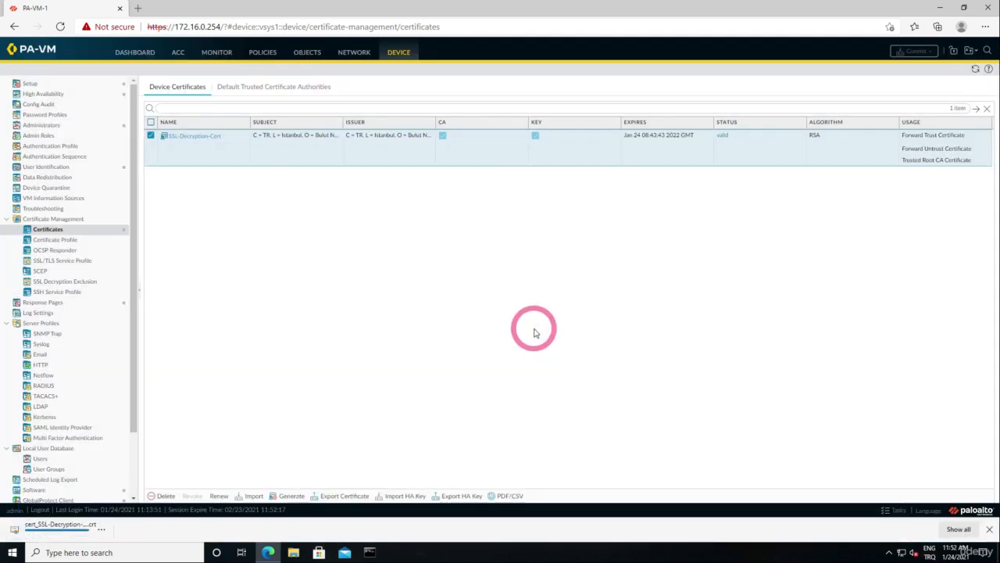
# Step: Open the downloaded certificate file and start installing it to the Local Machine store location, allowing the elevation request
pyautogui.click(35, 535)
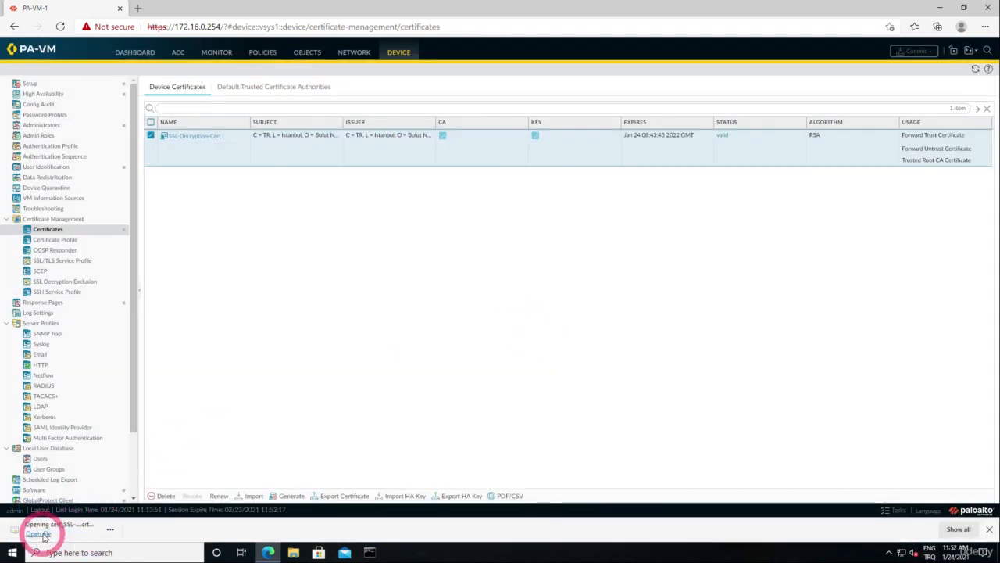
pyautogui.click(530, 287)
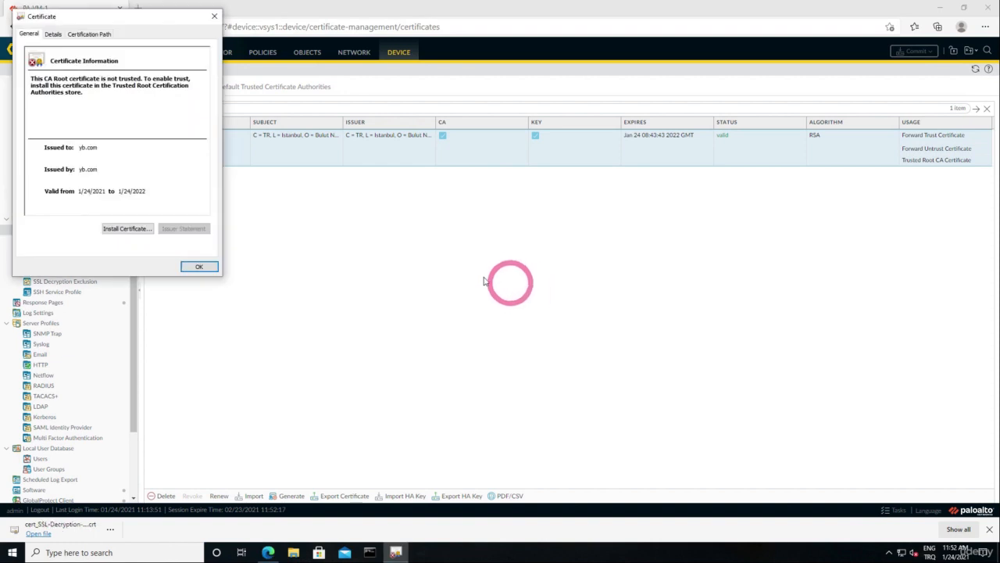
pyautogui.click(134, 228)
pyautogui.click(68, 180)
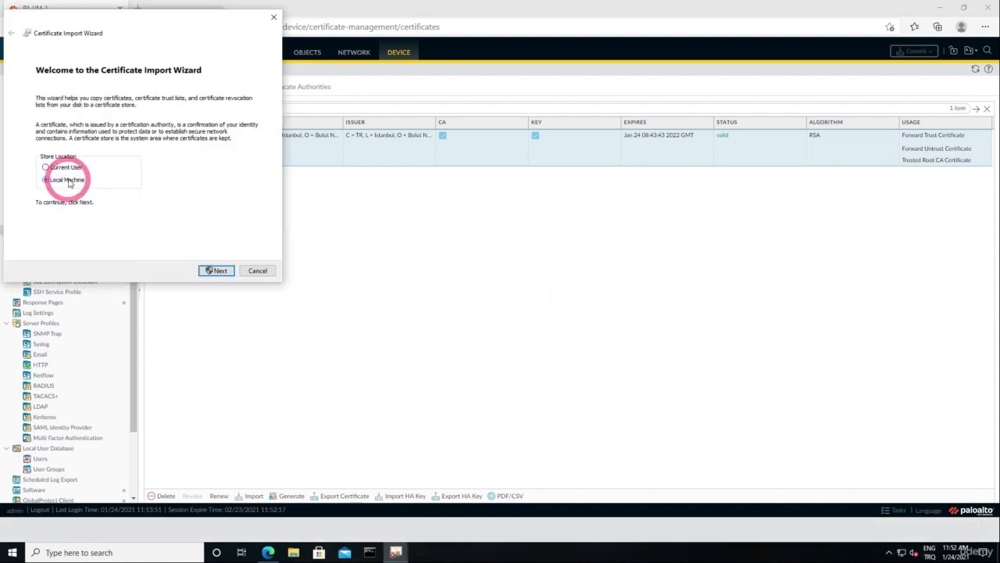
pyautogui.click(213, 270)
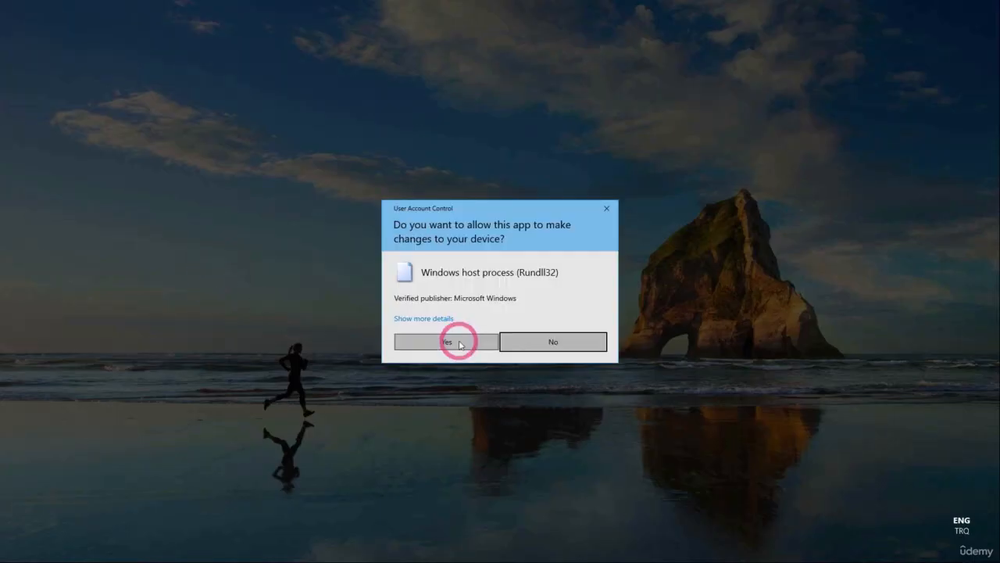
pyautogui.click(457, 340)
# Step: Place the certificate in the Trusted Root Certification Authorities store, complete the import and close the certificate window
pyautogui.click(53, 137)
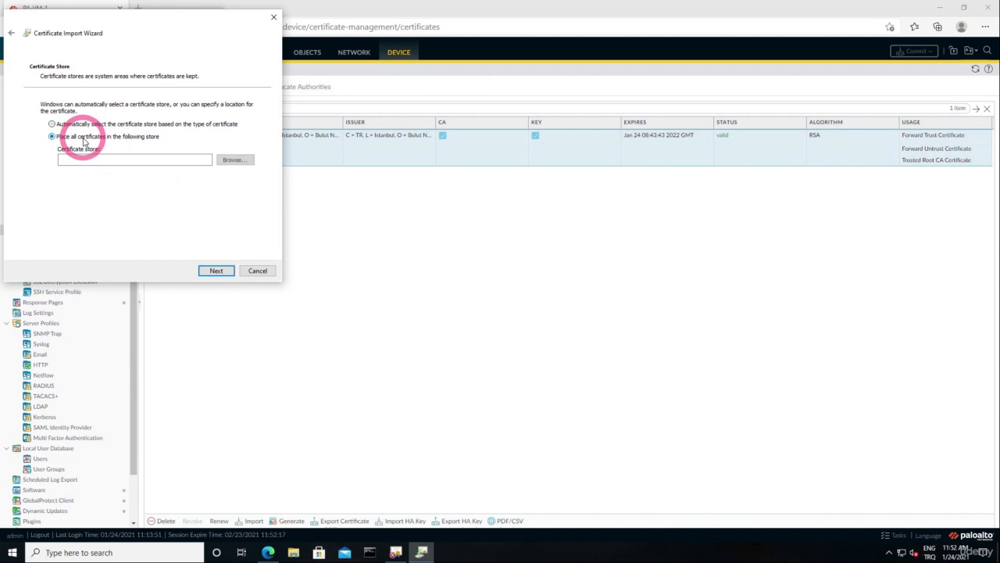
pyautogui.click(229, 161)
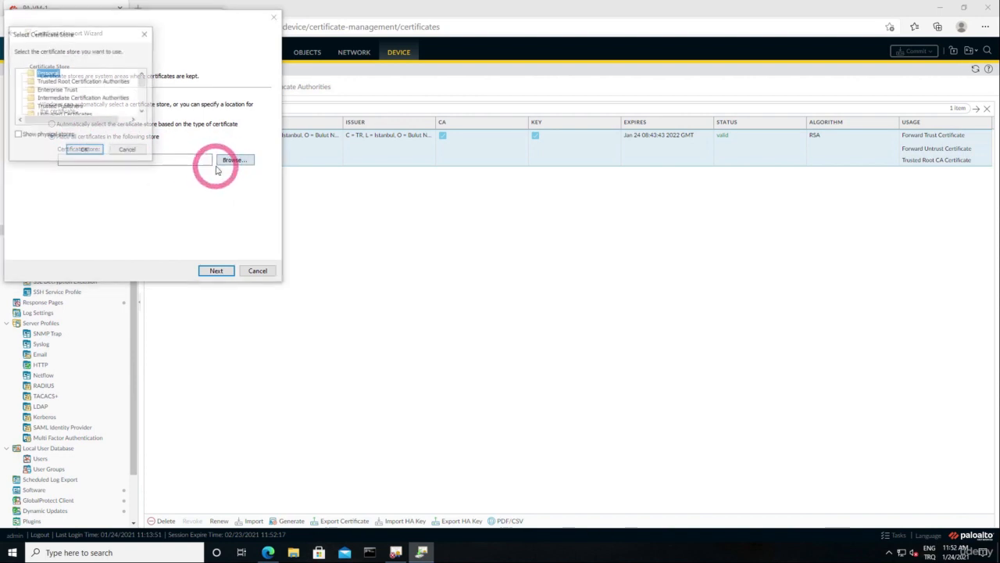
pyautogui.click(108, 82)
pyautogui.click(84, 150)
pyautogui.click(217, 270)
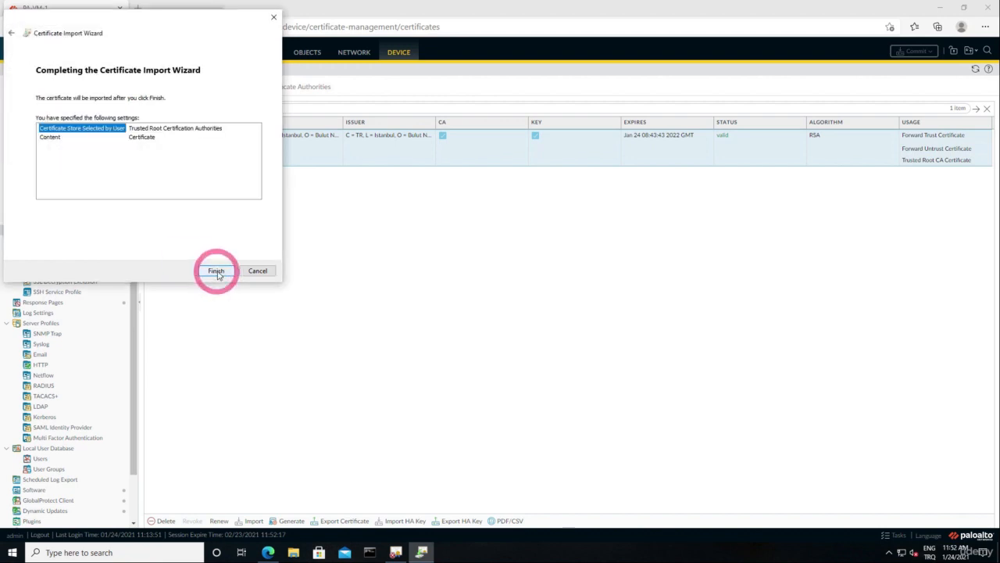
pyautogui.click(217, 270)
pyautogui.click(548, 315)
pyautogui.click(202, 266)
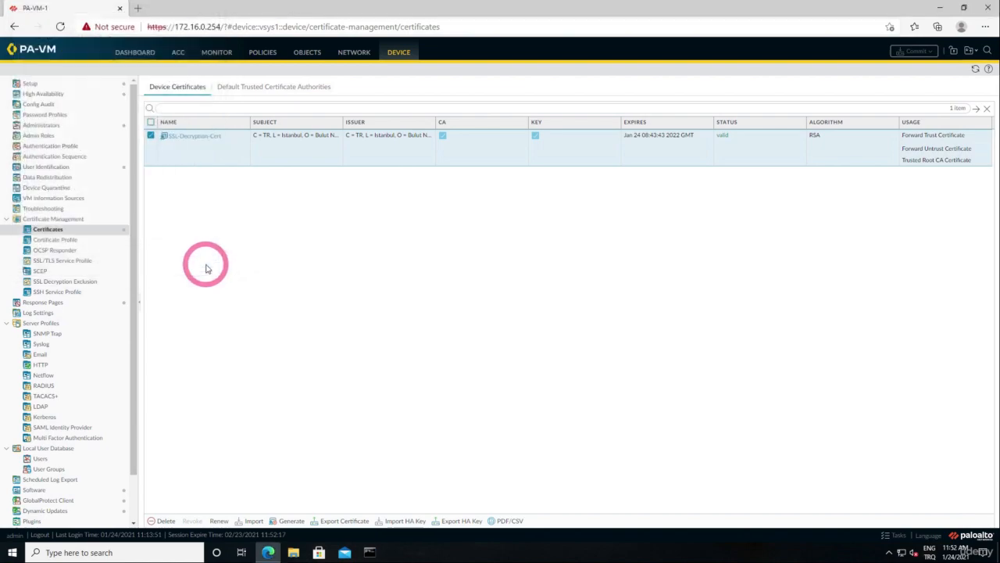
pyautogui.click(986, 7)
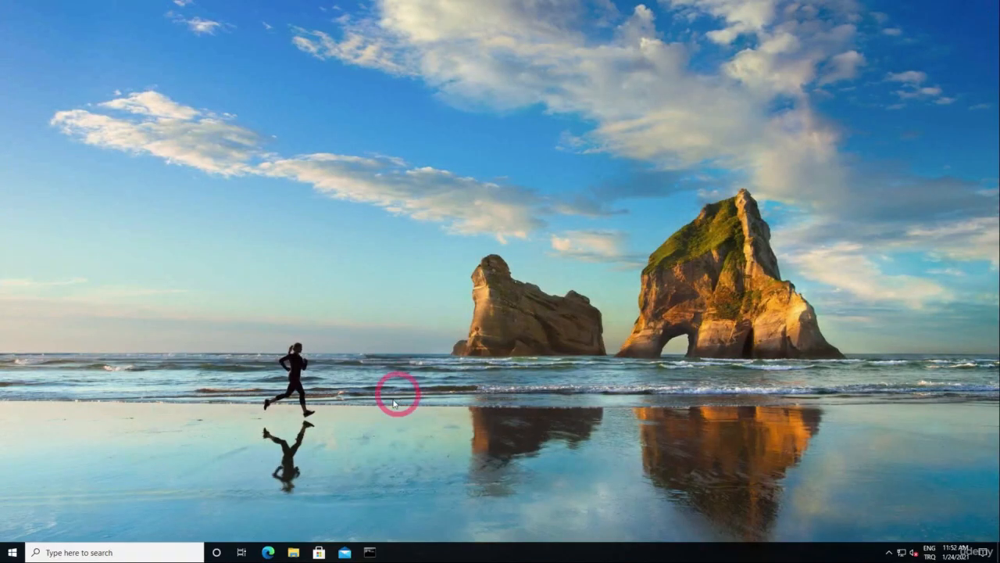
pyautogui.click(268, 553)
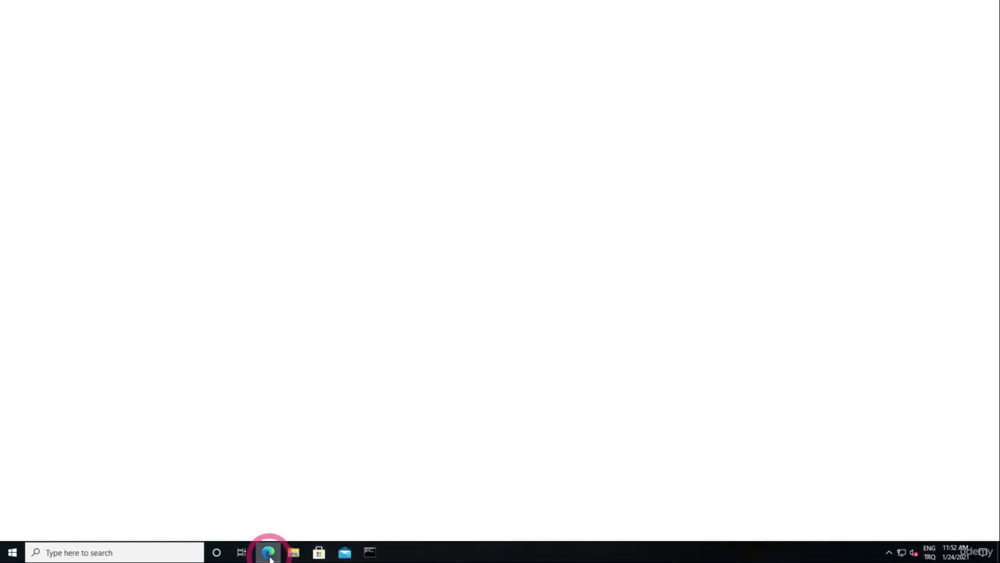
pyautogui.write('cisco')
pyautogui.press('Return')
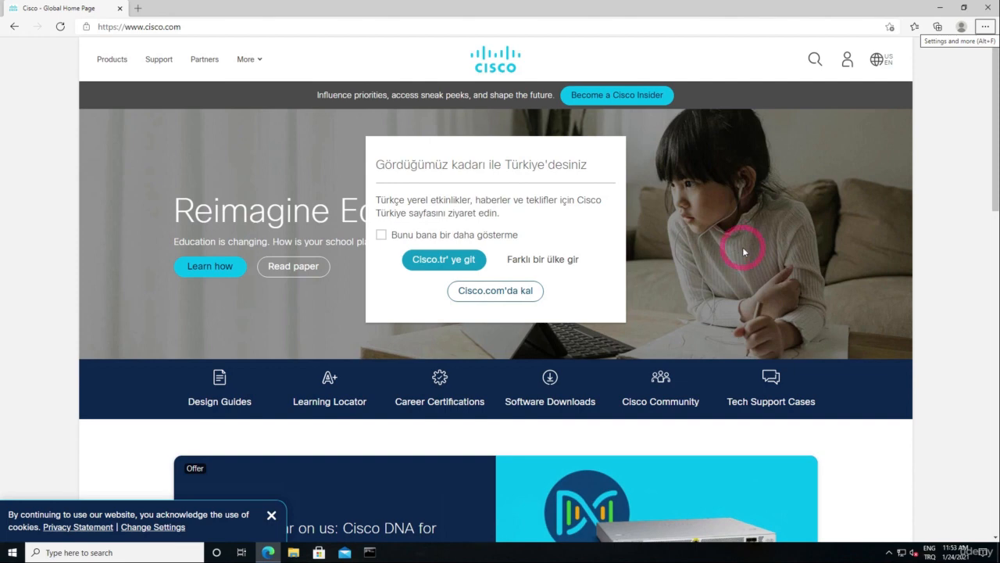
# Step: Open the Security view of the developer tools for the Cisco site and examine the issuer of its certificate
pyautogui.rightClick(720, 212)
pyautogui.rightClick(925, 240)
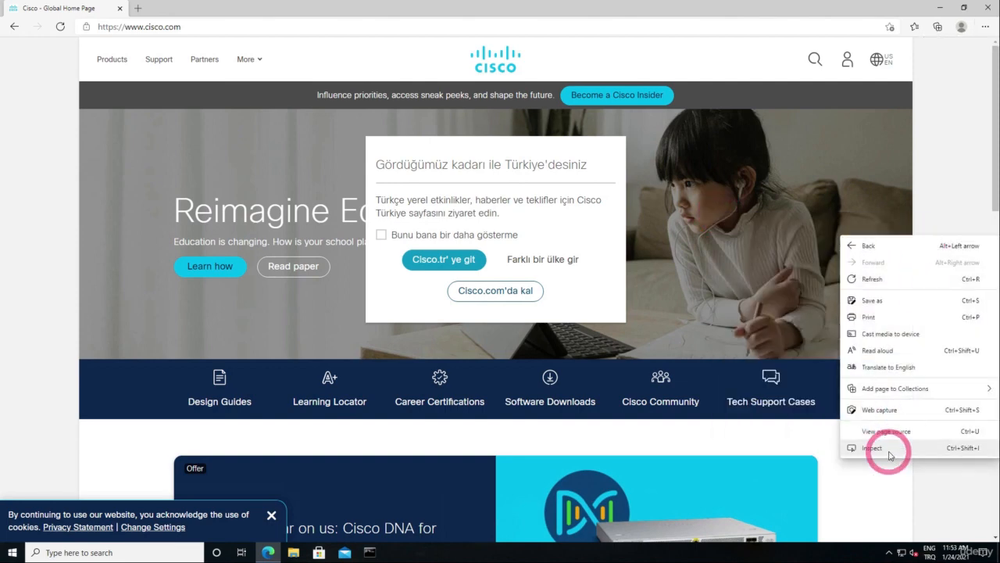
pyautogui.click(889, 454)
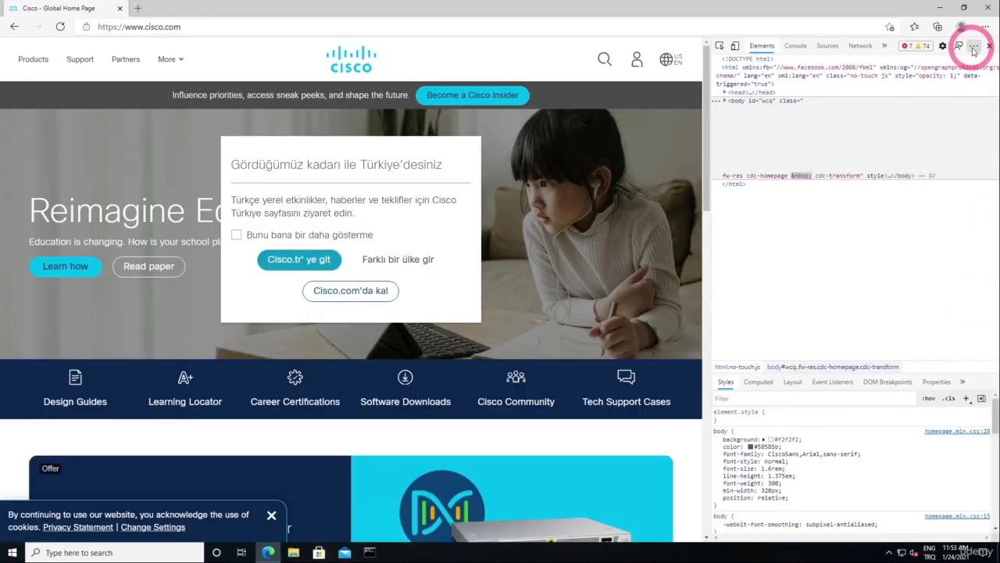
pyautogui.click(973, 47)
pyautogui.click(934, 144)
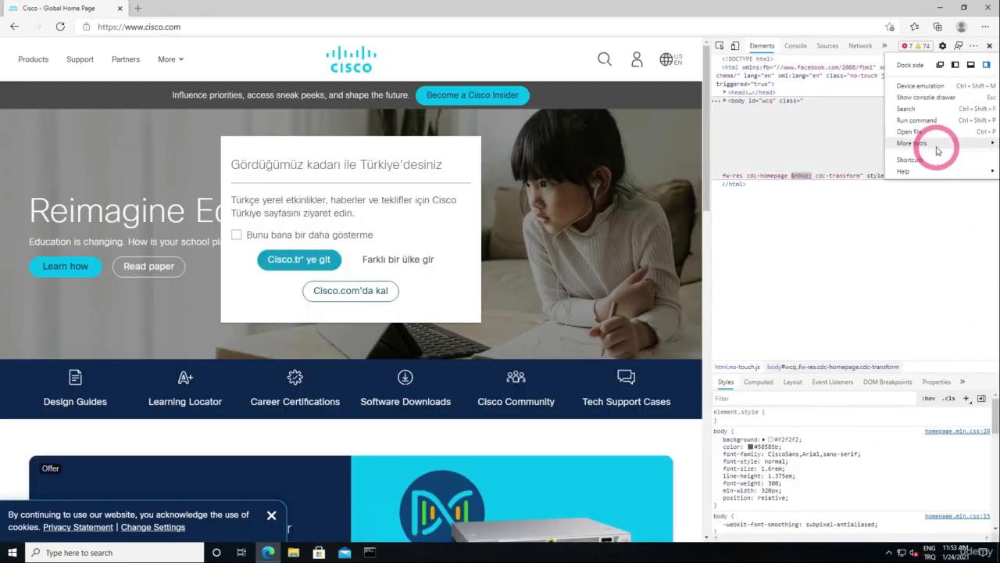
pyautogui.click(835, 225)
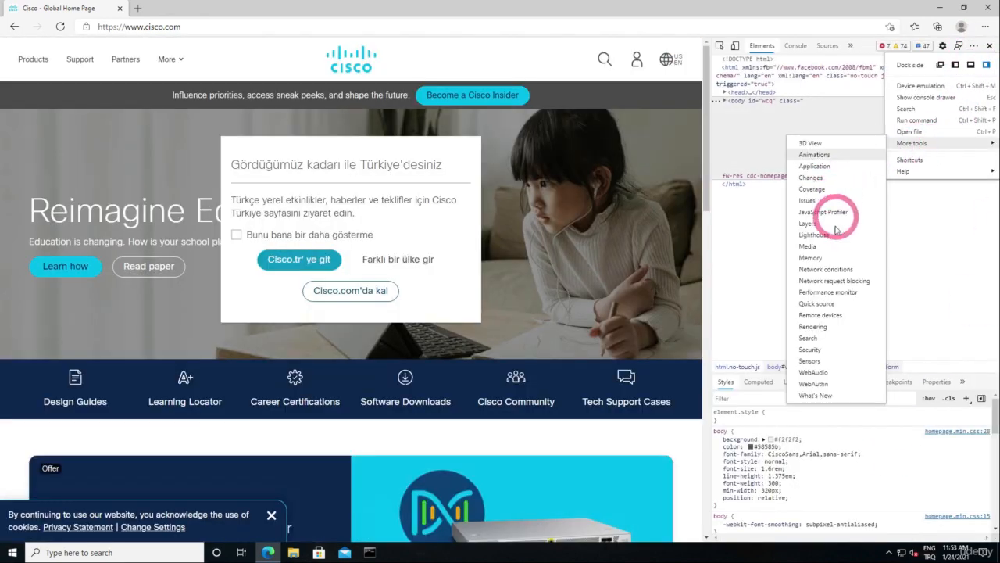
pyautogui.click(817, 349)
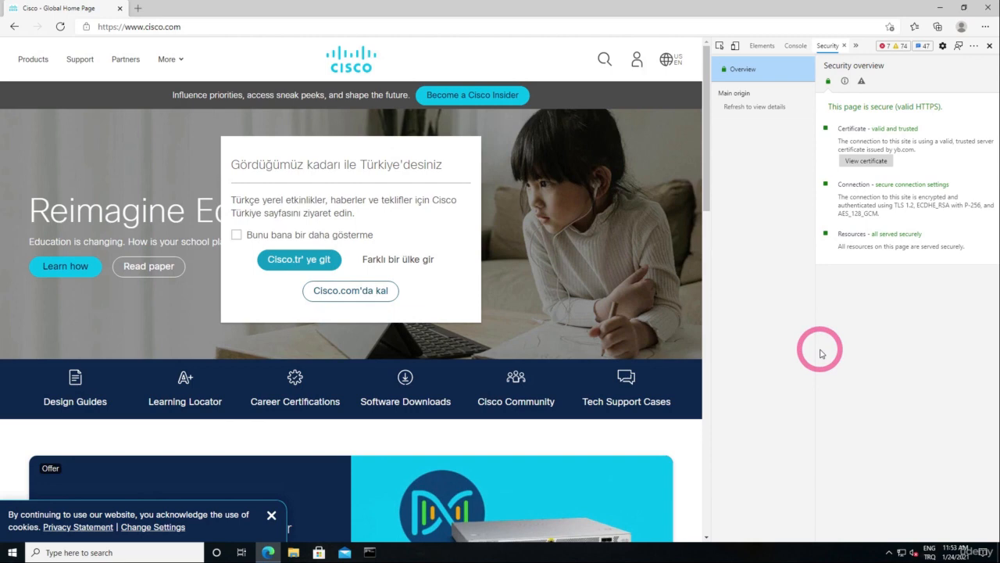
pyautogui.click(864, 161)
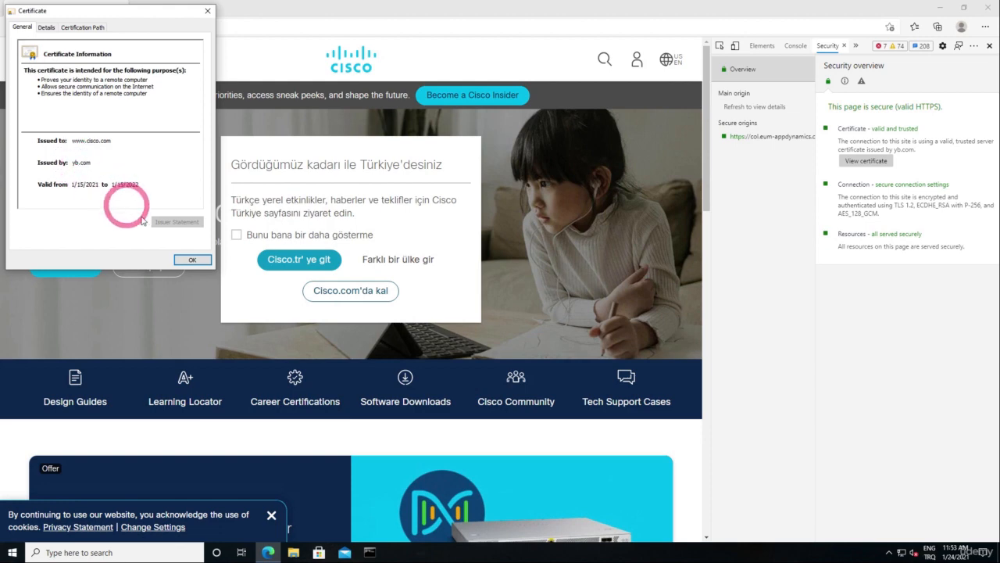
pyautogui.click(185, 264)
pyautogui.click(130, 8)
pyautogui.click(214, 26)
pyautogui.write('ziraat')
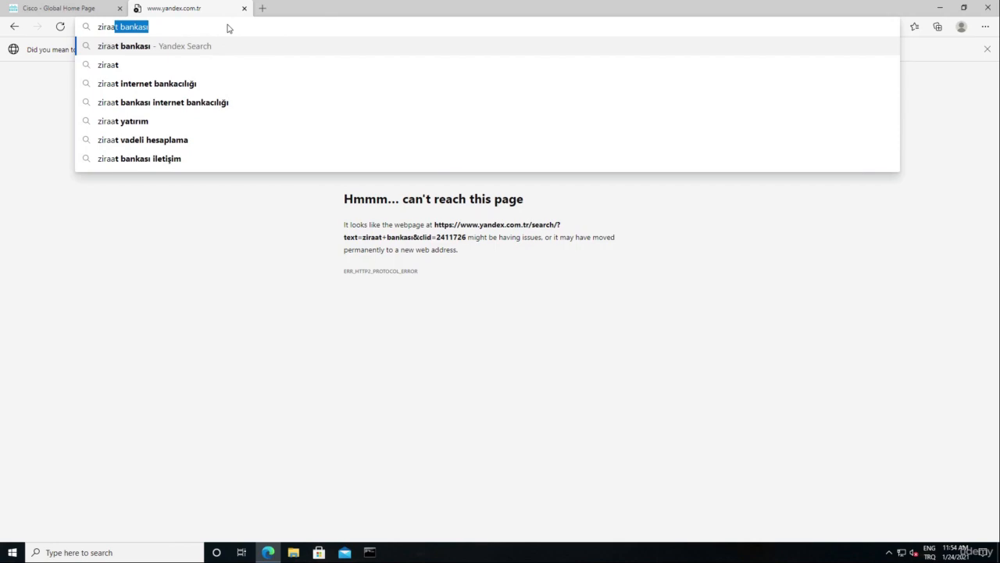
pyautogui.press('BackSpace')
pyautogui.write('.com.tr')
pyautogui.press('Return')
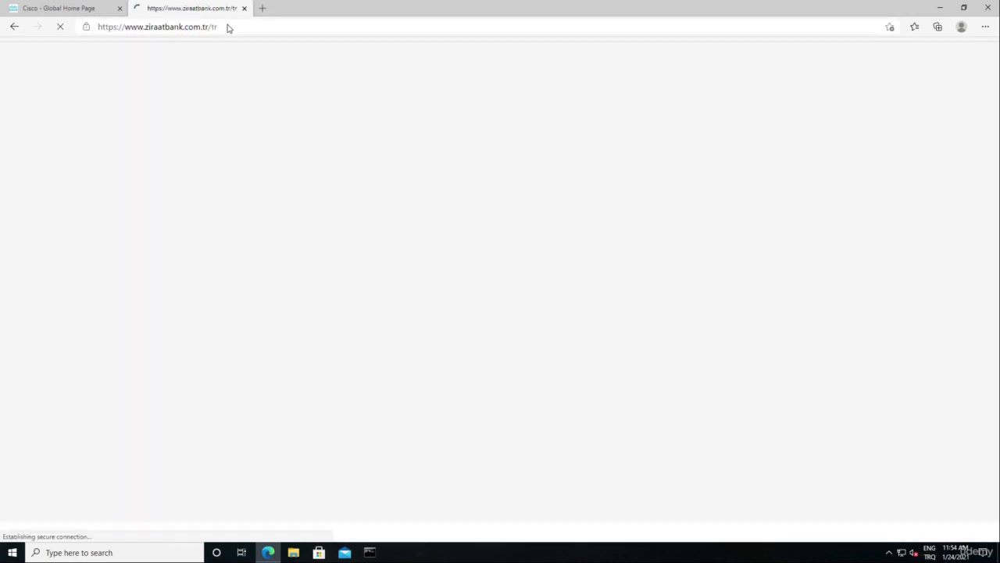
# Step: Examine the issuer of the Ziraat Bankası site's certificate through the Security view of the developer tools
pyautogui.rightClick(450, 110)
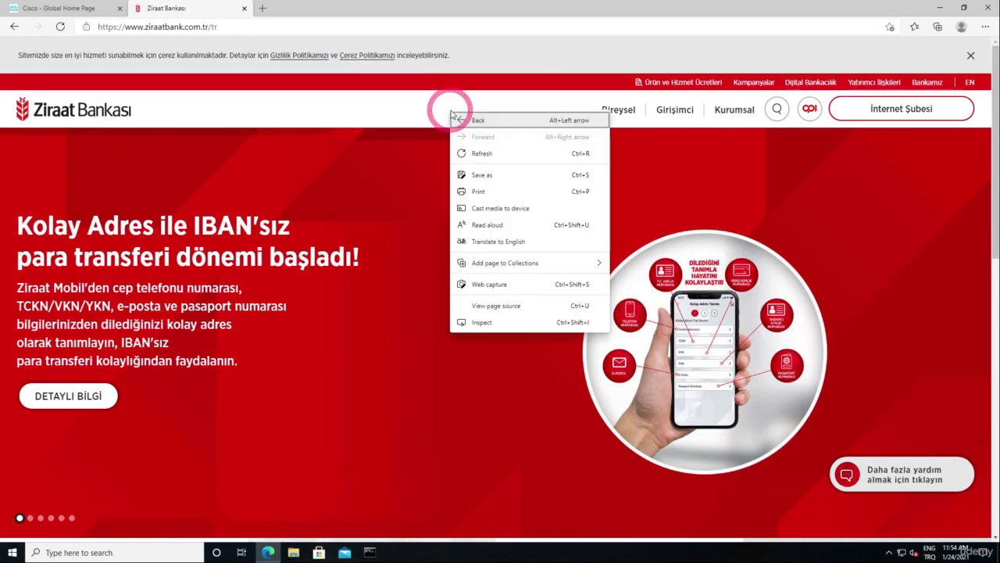
pyautogui.click(484, 323)
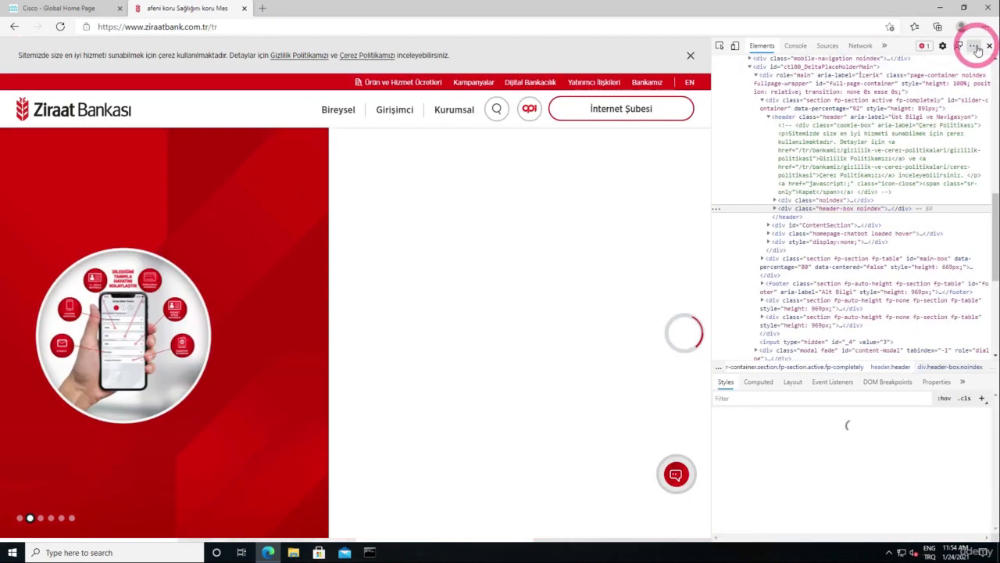
pyautogui.click(975, 47)
pyautogui.click(947, 144)
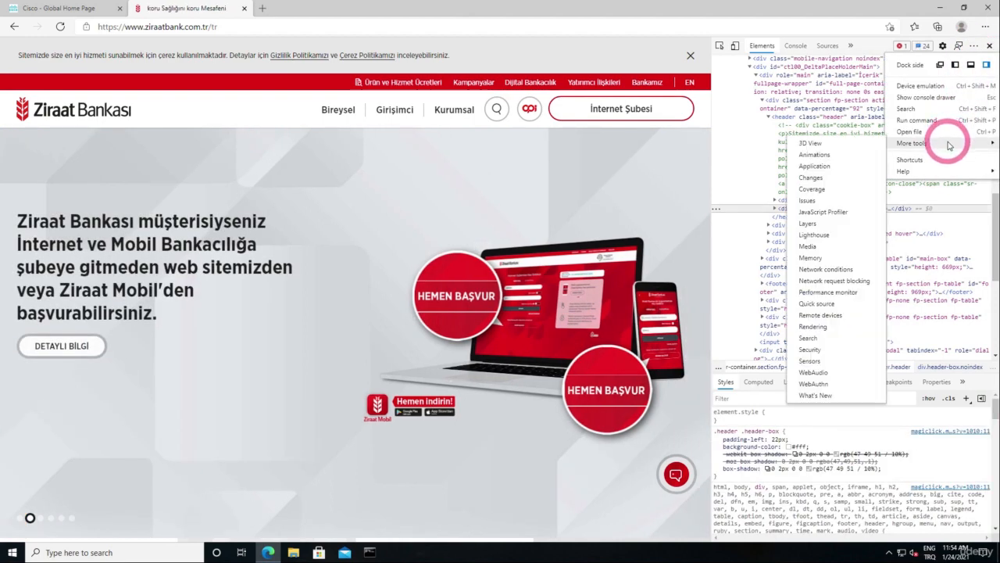
pyautogui.click(819, 349)
pyautogui.click(859, 169)
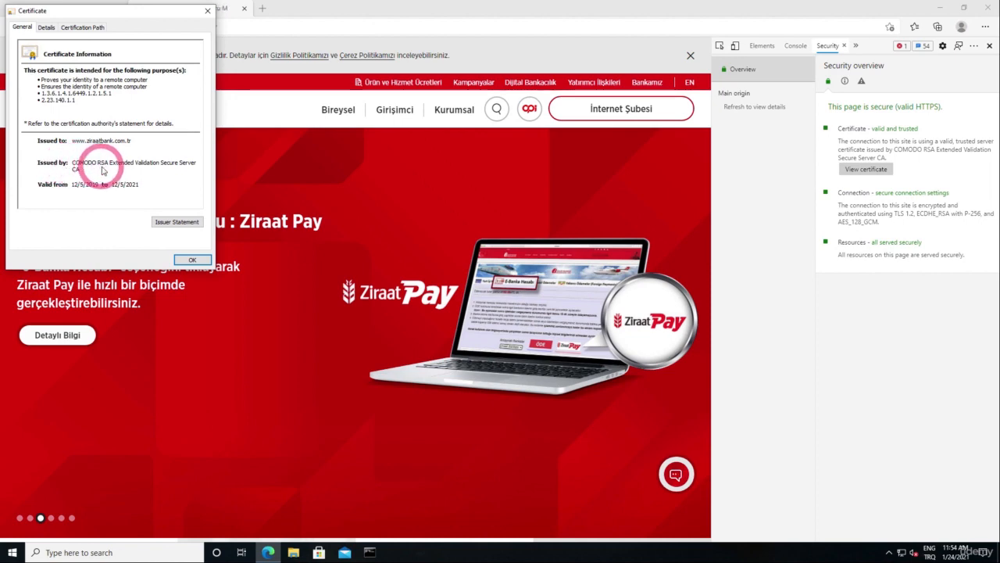
pyautogui.click(192, 259)
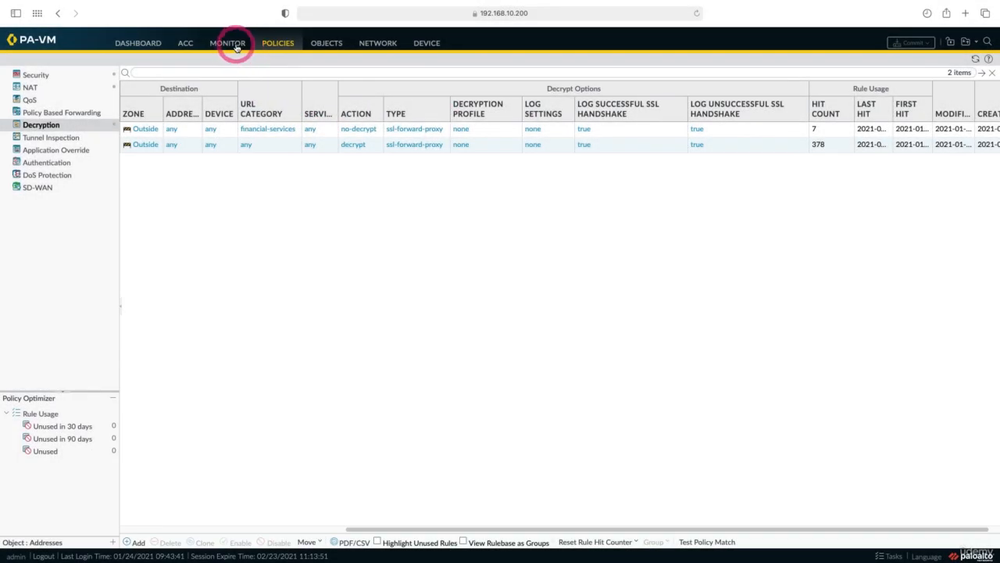
# Step: Switch back to the firewall's administration session and display the Decryption logs
pyautogui.click(234, 45)
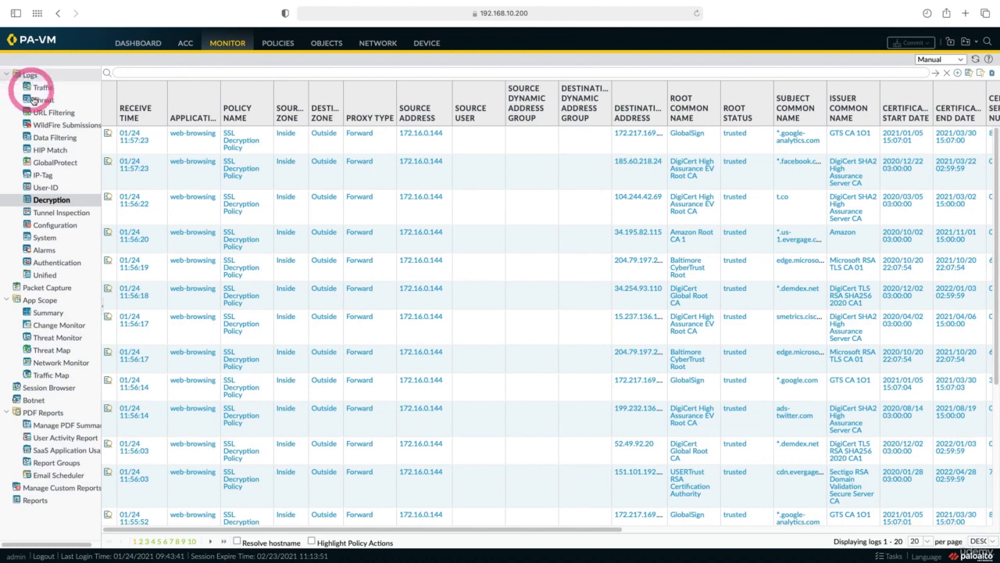
pyautogui.click(45, 203)
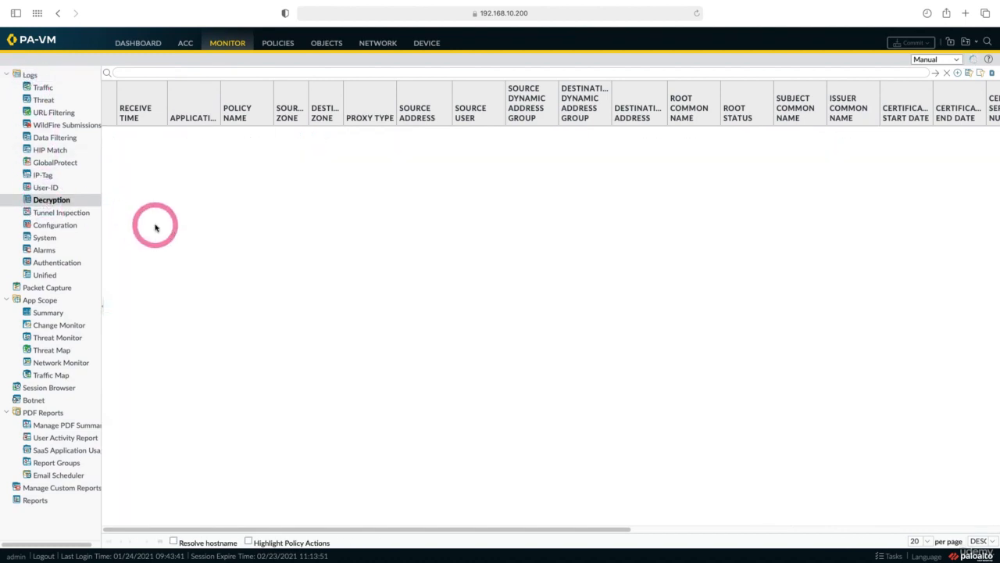